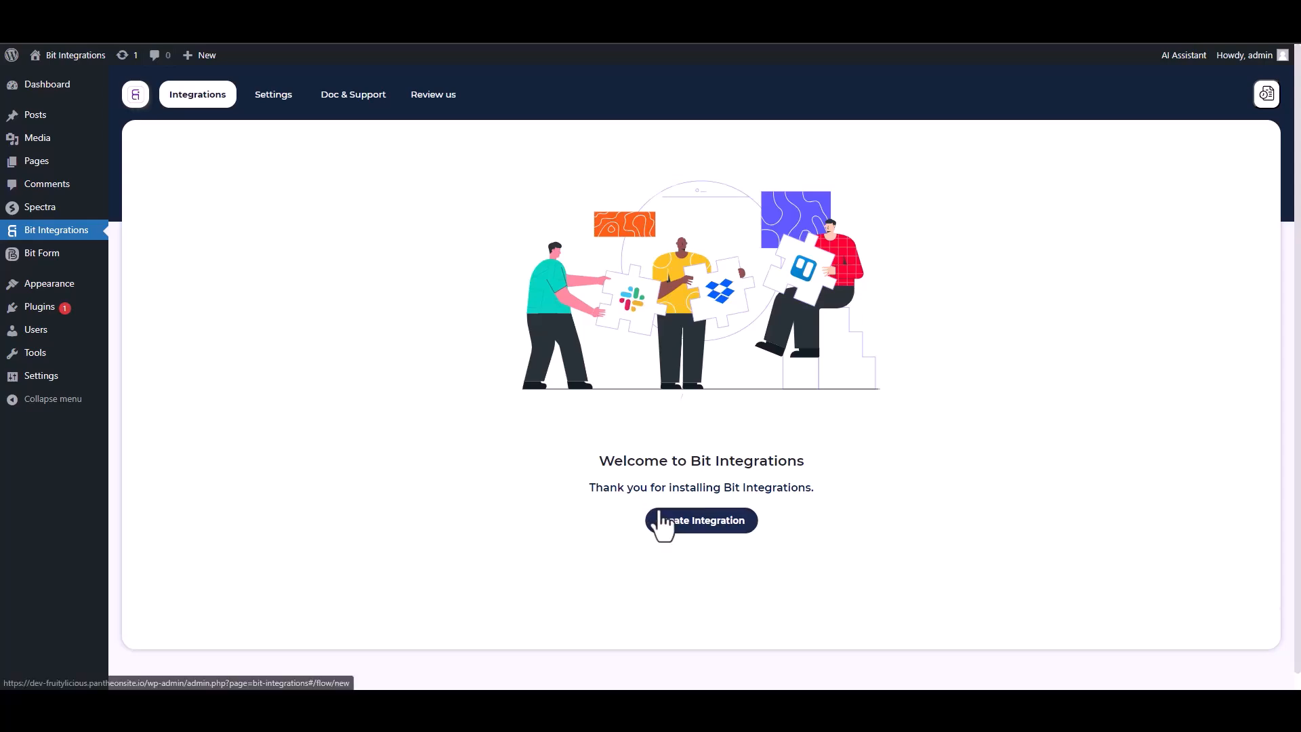
- Start a new integration with Spectra as its trigger, searched with 'sp', and fetch form data
{"action": "type", "text": "sp"}
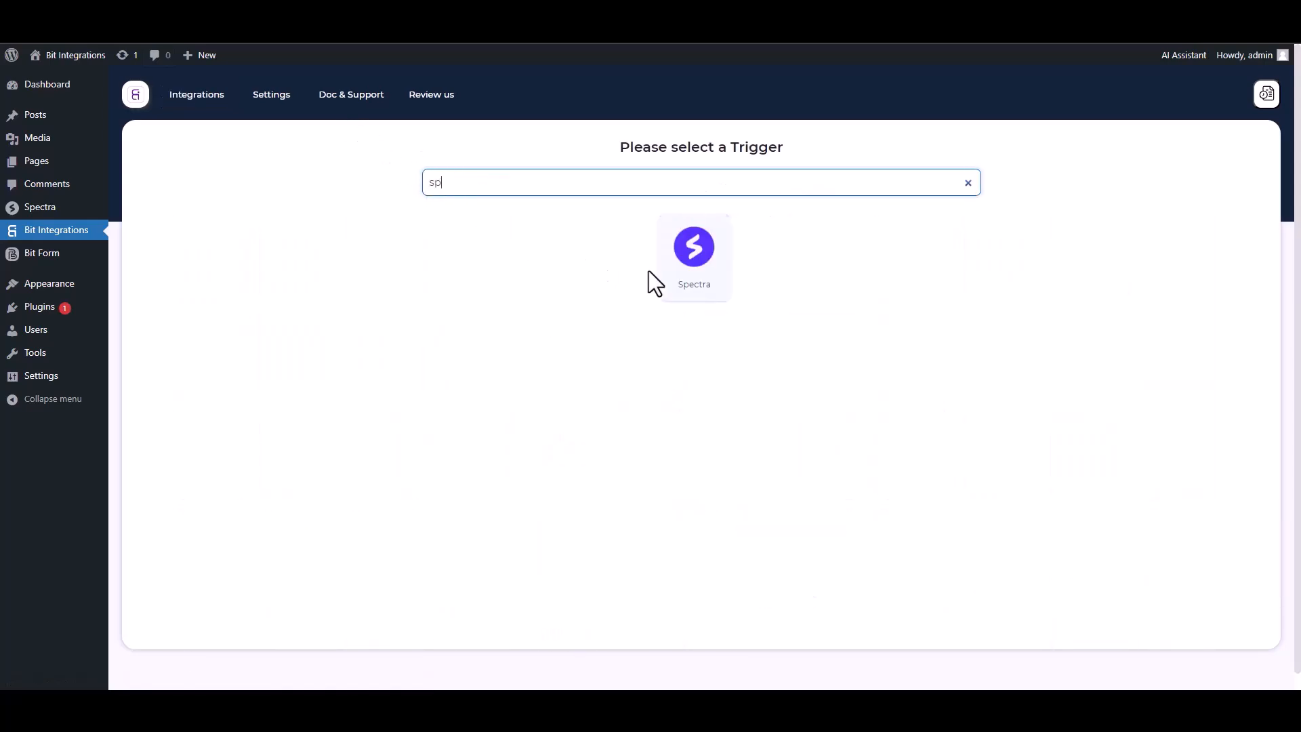
{"action": "left_click", "coordinate": [652, 272]}
{"action": "left_click", "coordinate": [695, 312]}
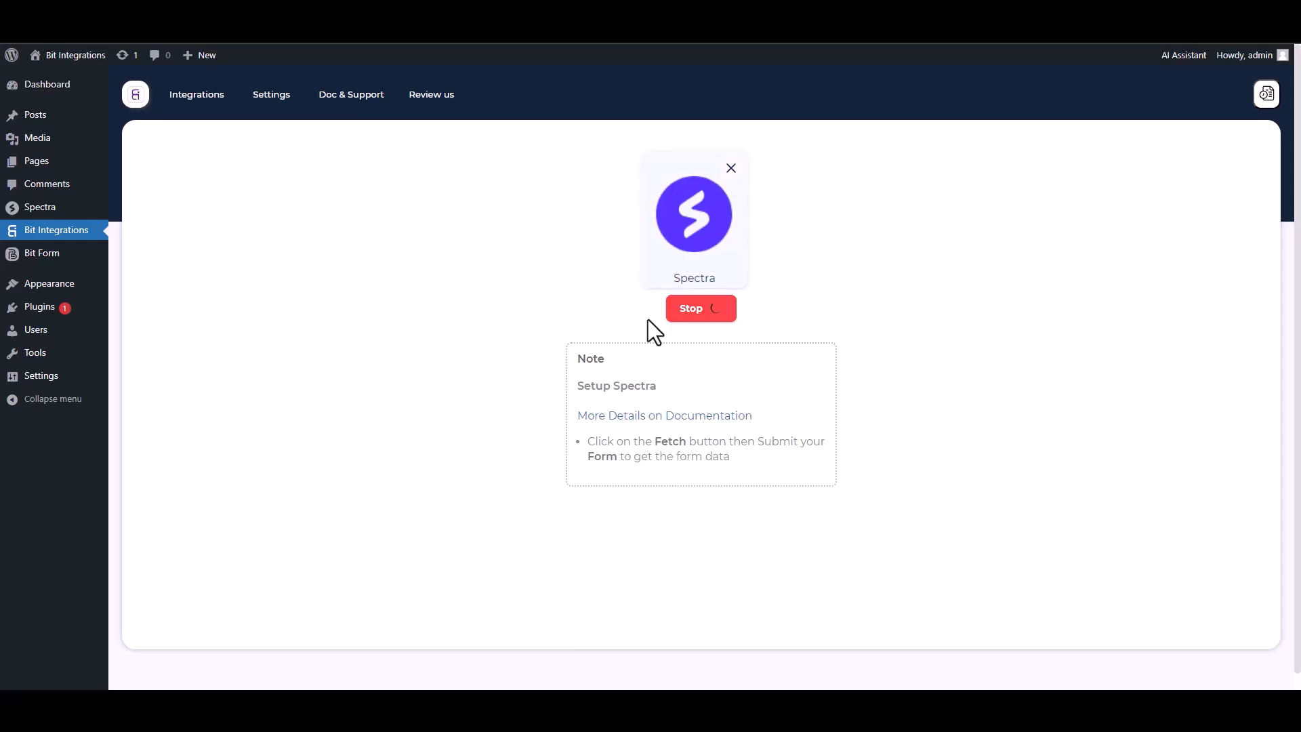
- Submit the Spectra form on the form page with name 'test', a test e-mail and a phone number
{"action": "left_click", "coordinate": [346, 33]}
{"action": "left_click", "coordinate": [538, 267]}
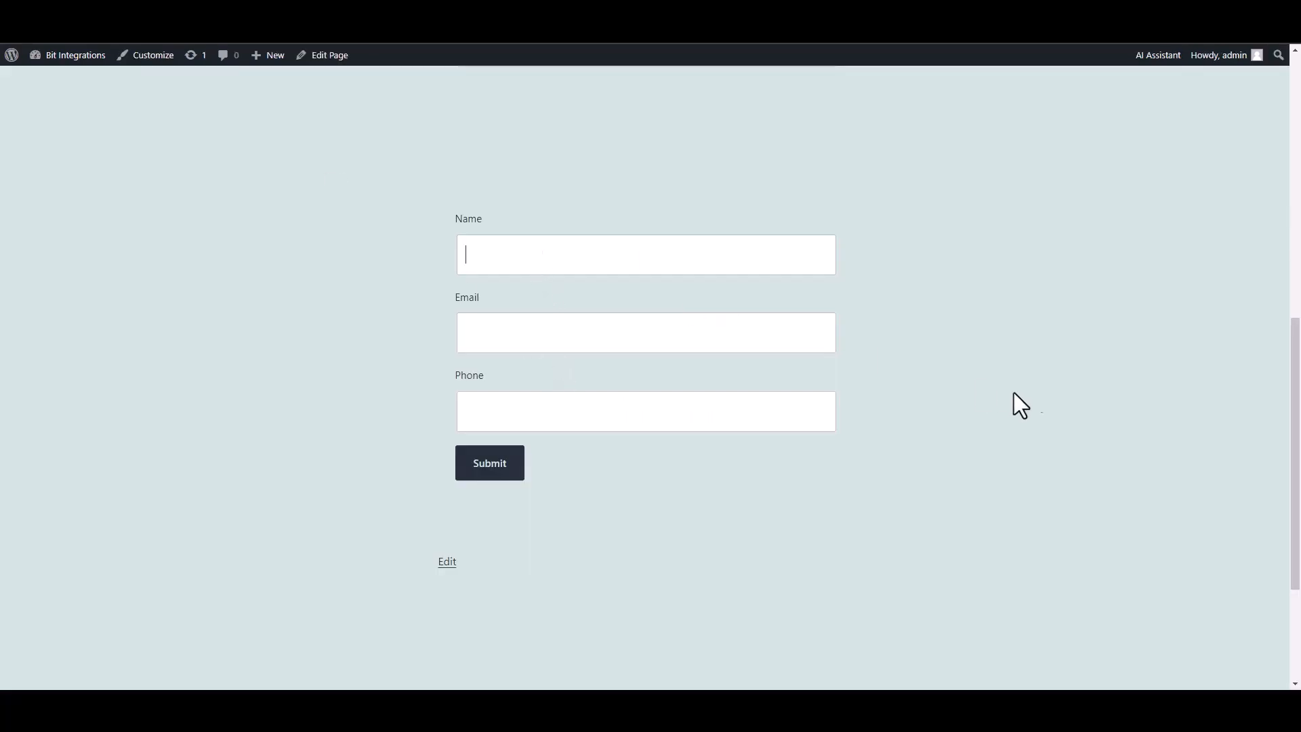
{"action": "type", "text": "test"}
{"action": "left_click", "coordinate": [769, 337]}
{"action": "type", "text": "test@gmail.com"}
{"action": "key", "text": "Tab"}
{"action": "type", "text": "45645625"}
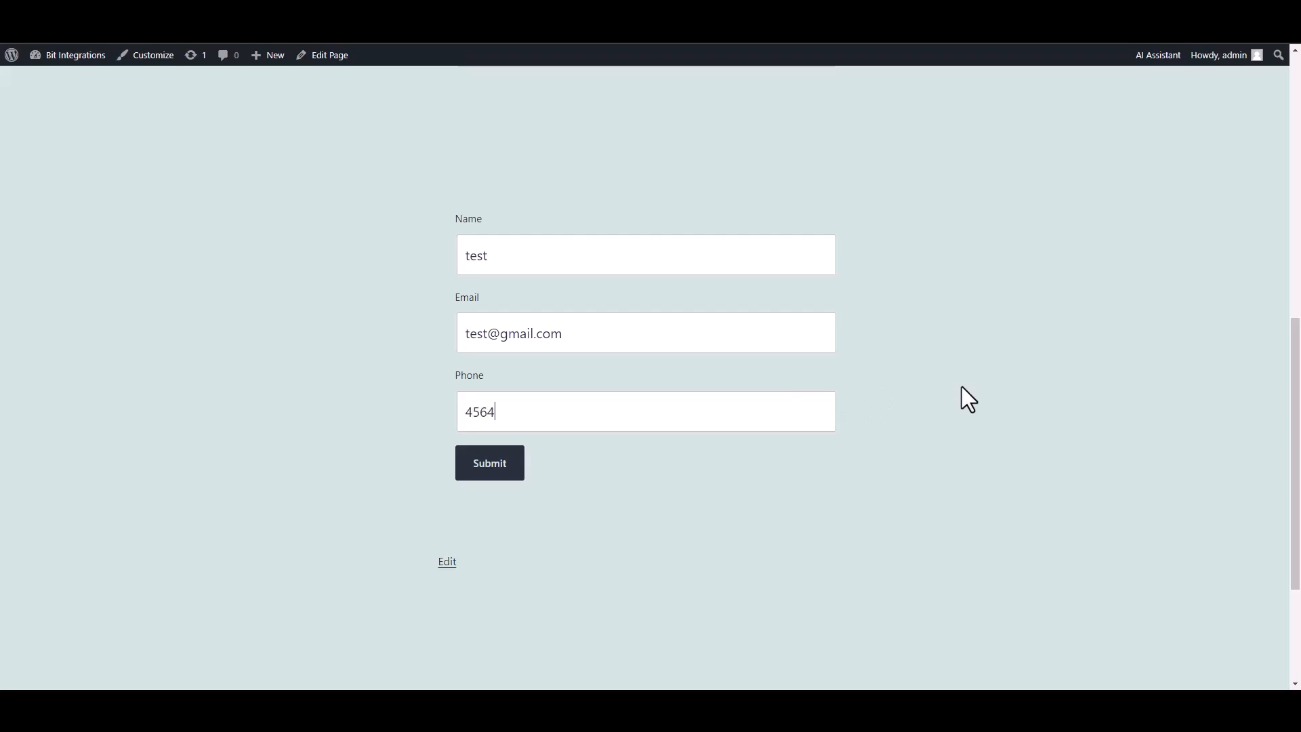
{"action": "left_click", "coordinate": [500, 474]}
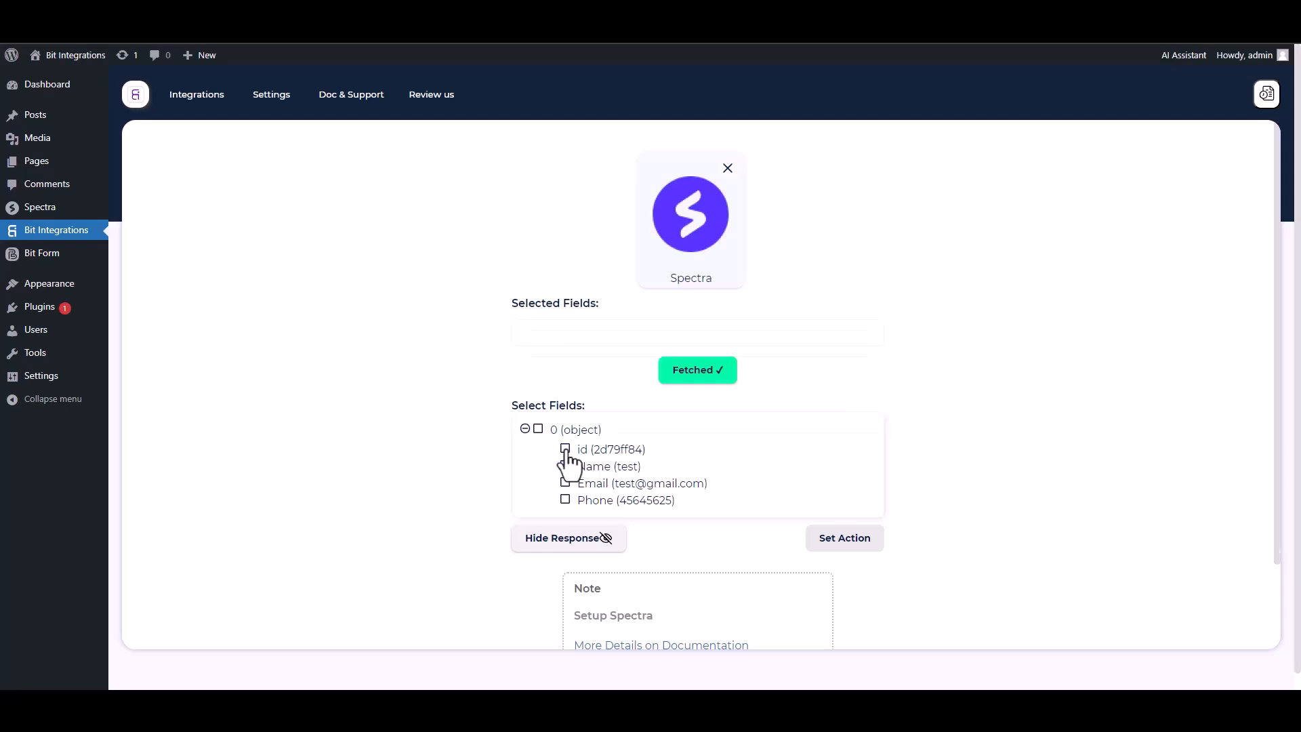
- Select the id, Name, Email and Phone fields from the fetched Spectra data
{"action": "left_click", "coordinate": [566, 449]}
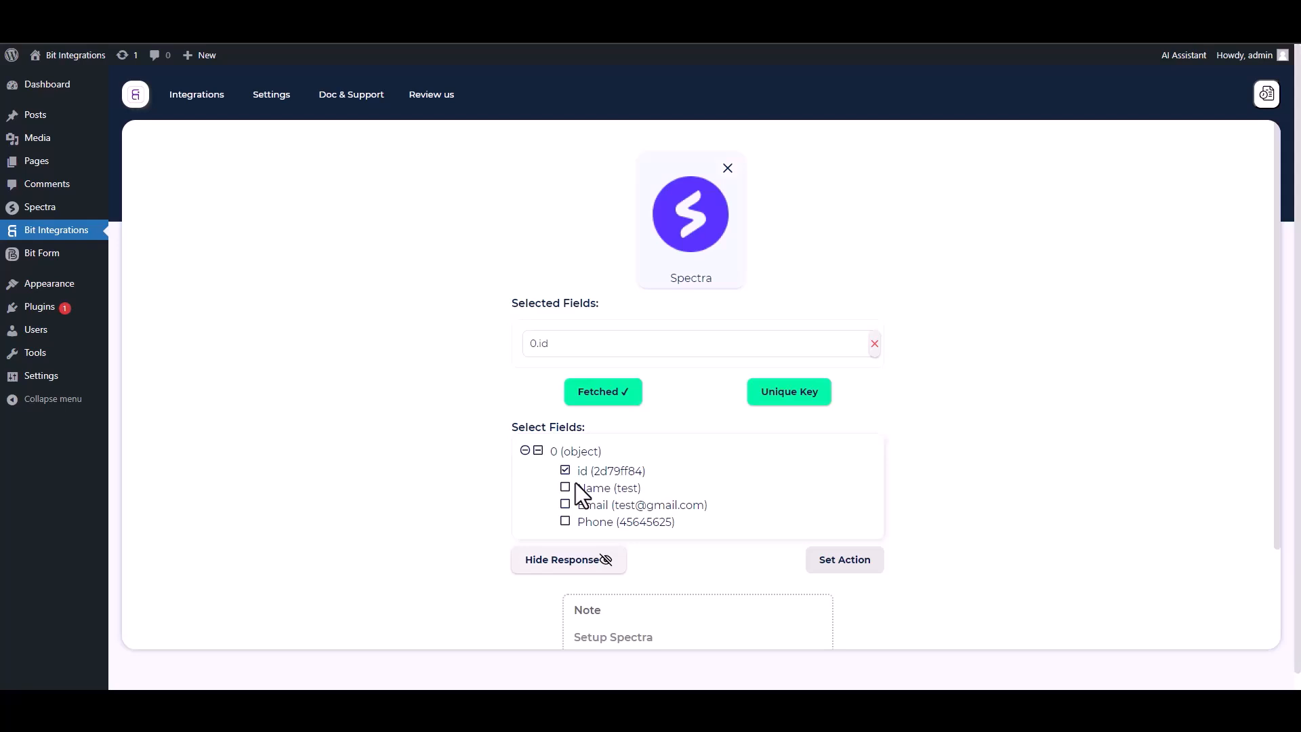
{"action": "left_click", "coordinate": [565, 487]}
{"action": "left_click", "coordinate": [566, 536]}
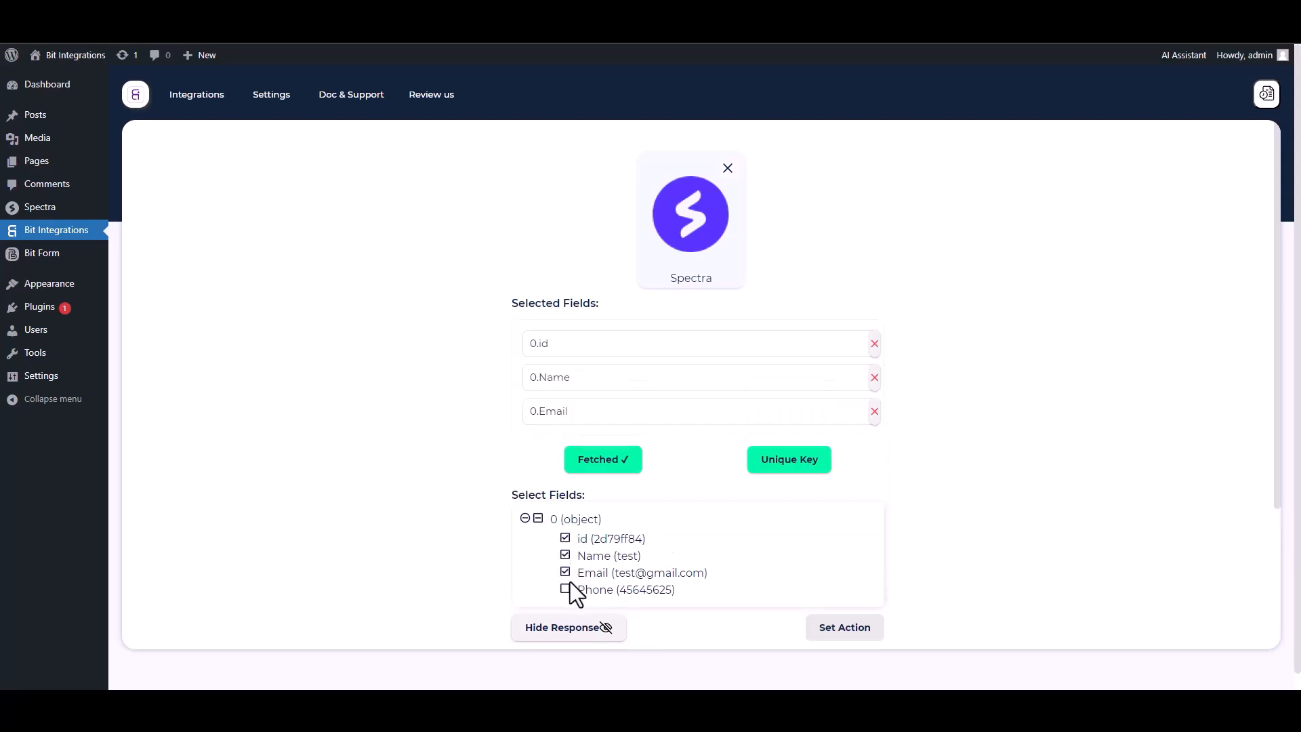
{"action": "left_click", "coordinate": [566, 589]}
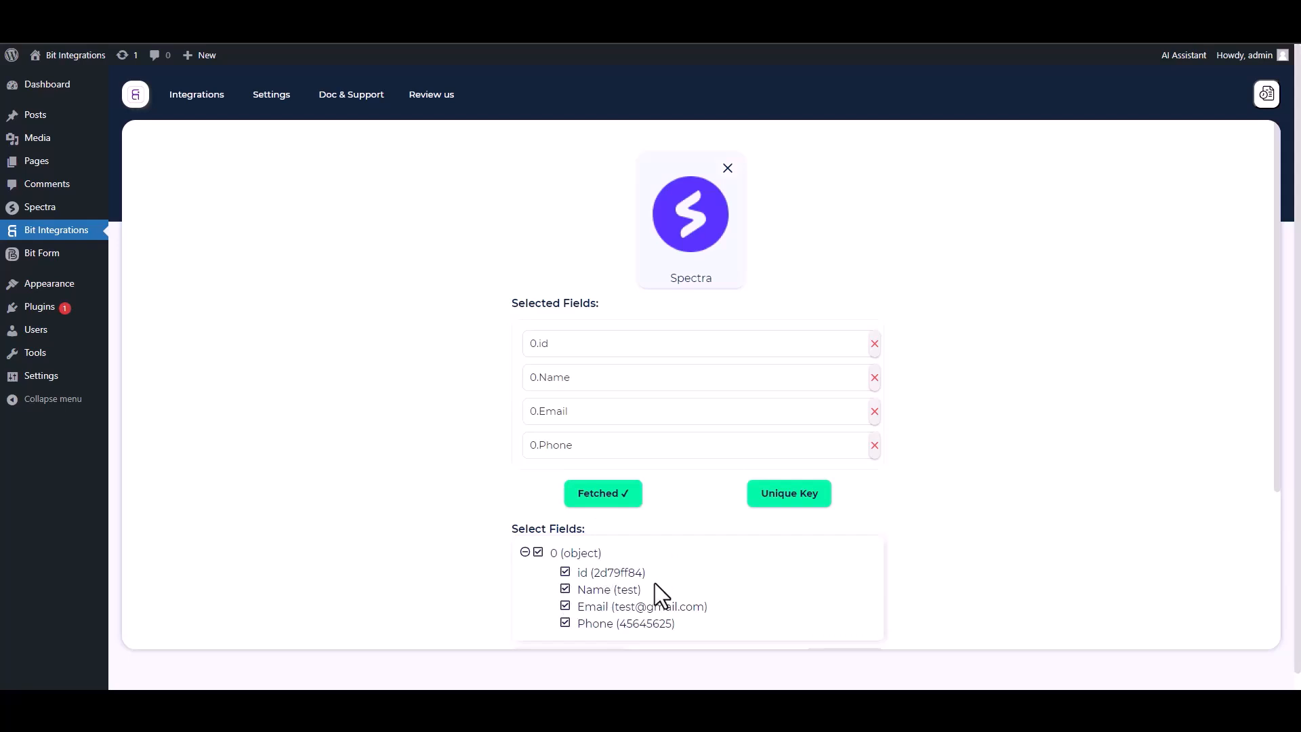
- Set 0.id as the unique primary key for submissions
{"action": "left_click", "coordinate": [786, 503]}
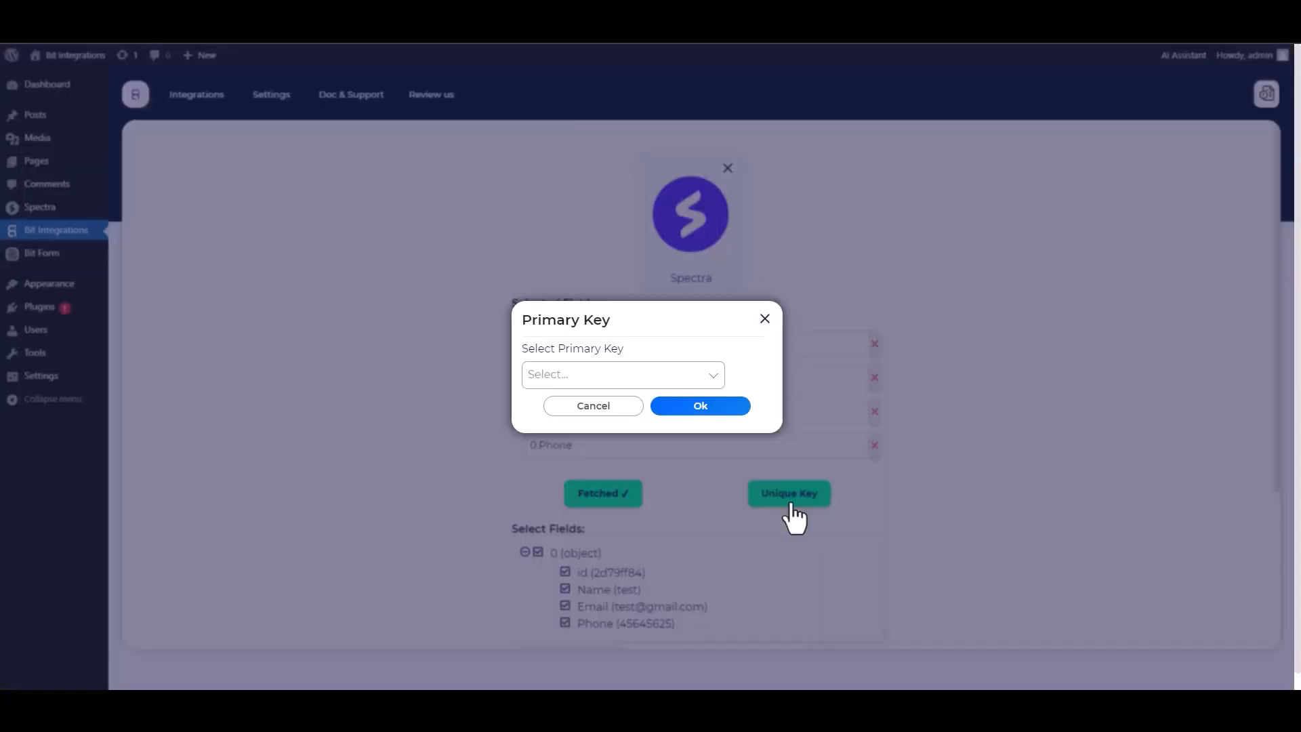
{"action": "left_click", "coordinate": [612, 375]}
{"action": "left_click", "coordinate": [552, 406]}
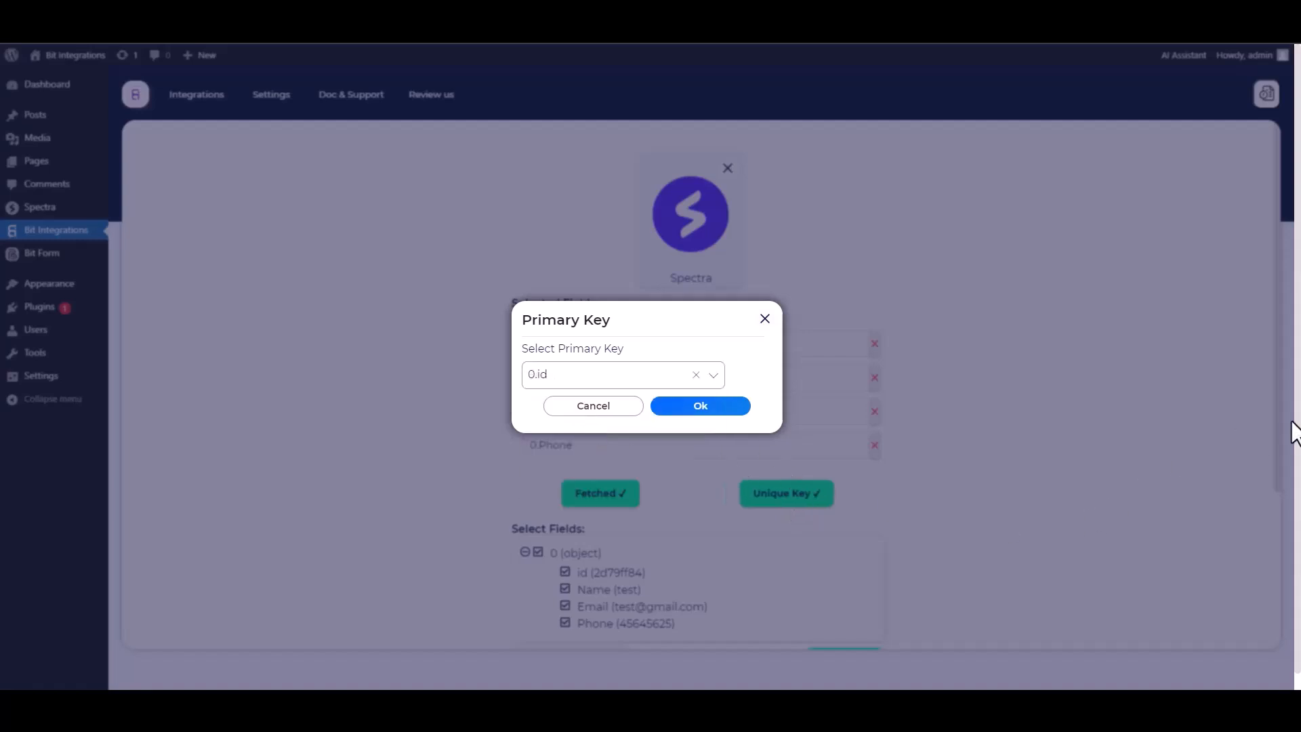
{"action": "left_click", "coordinate": [700, 407]}
- Choose Zapier as the integration's action
{"action": "scroll", "coordinate": [933, 409], "scroll_direction": "down", "scroll_amount": 1}
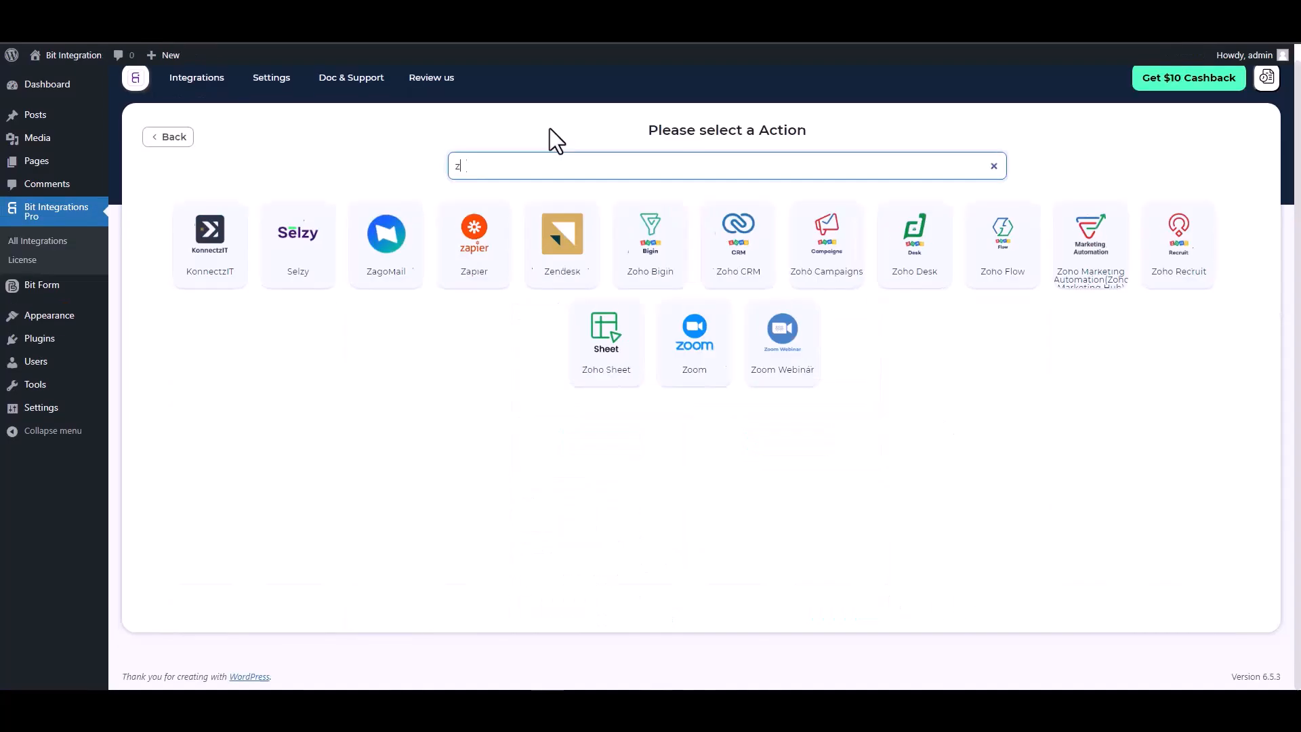
{"action": "type", "text": "ap"}
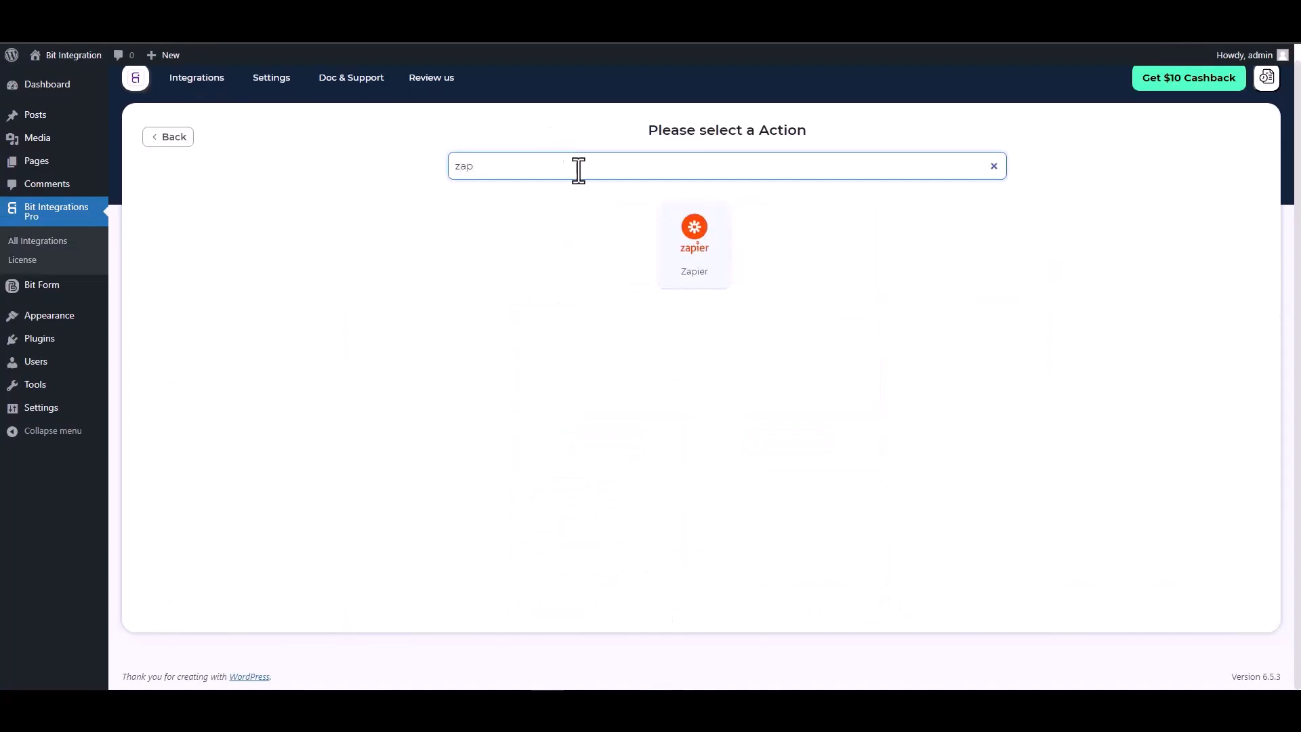
{"action": "left_click", "coordinate": [686, 257]}
{"action": "left_click", "coordinate": [279, 313]}
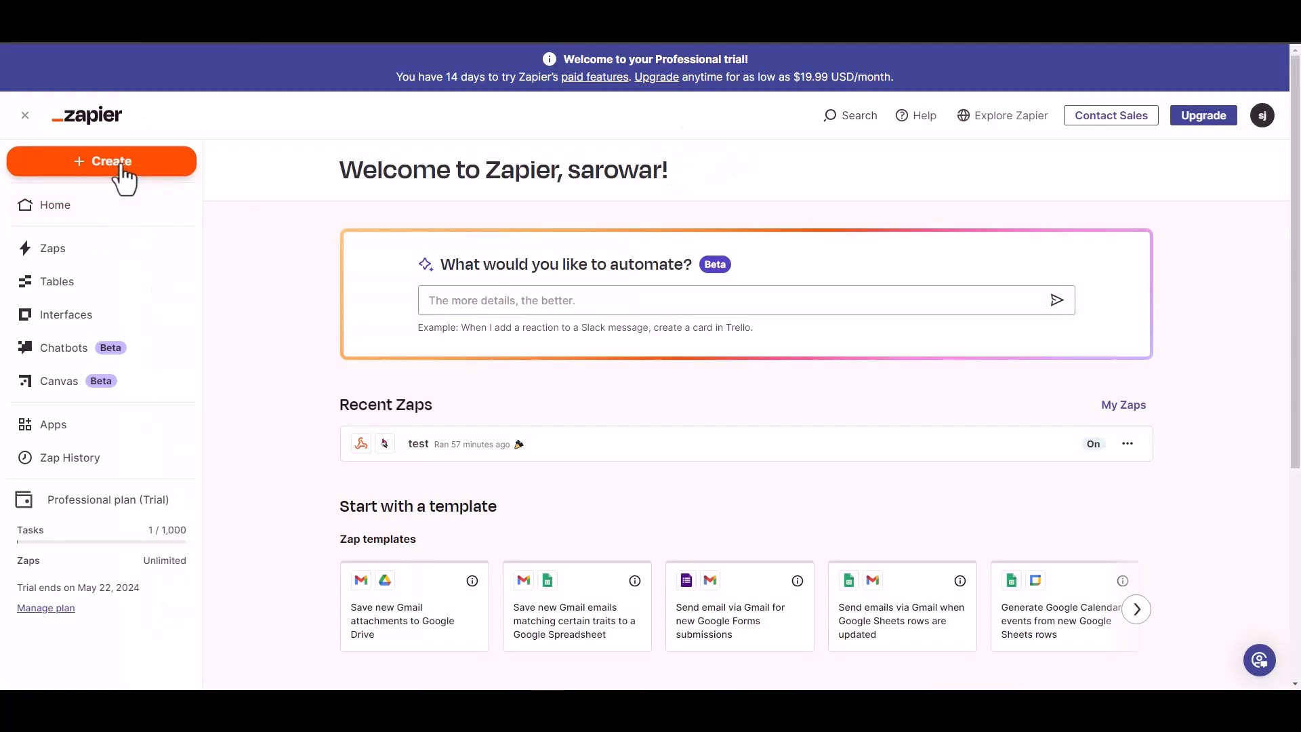
- Create a new Zap triggered by Webhooks by Zapier with the Catch Hook event
{"action": "left_click", "coordinate": [121, 167]}
{"action": "left_click", "coordinate": [73, 211]}
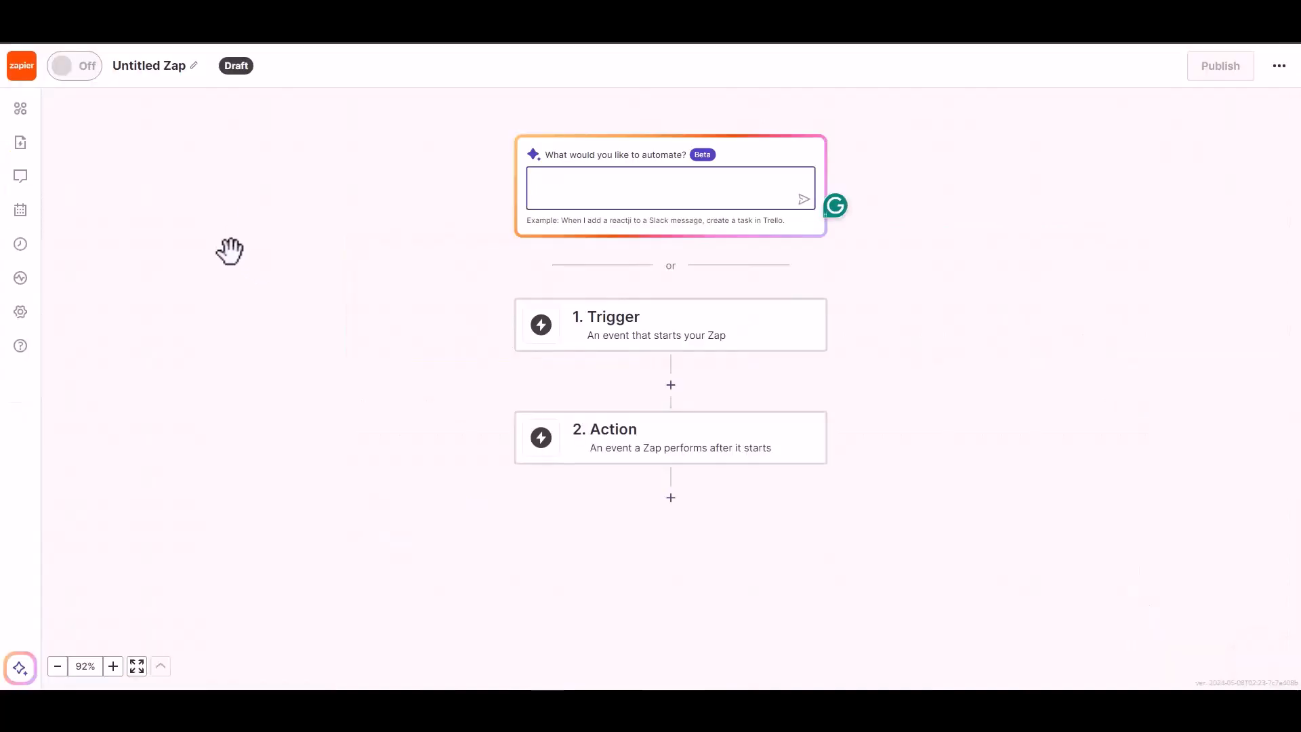
{"action": "left_click", "coordinate": [625, 337]}
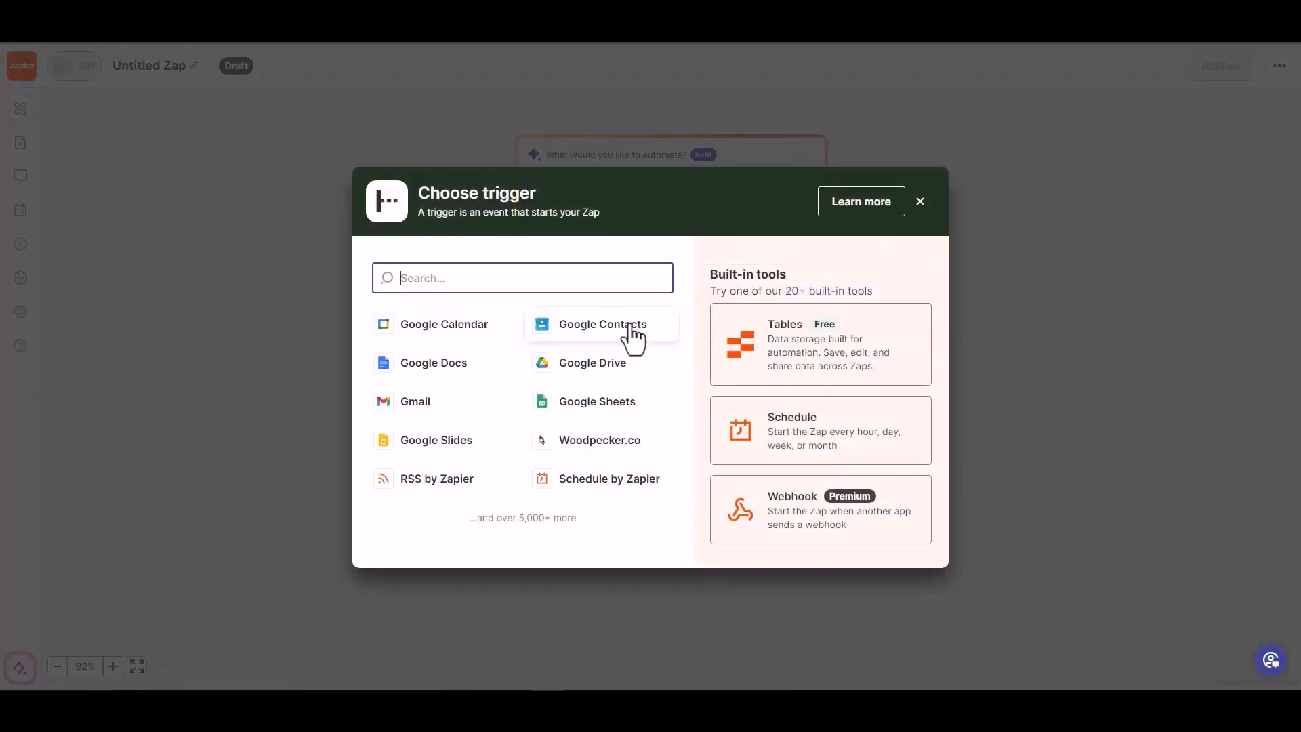
{"action": "left_click", "coordinate": [790, 519]}
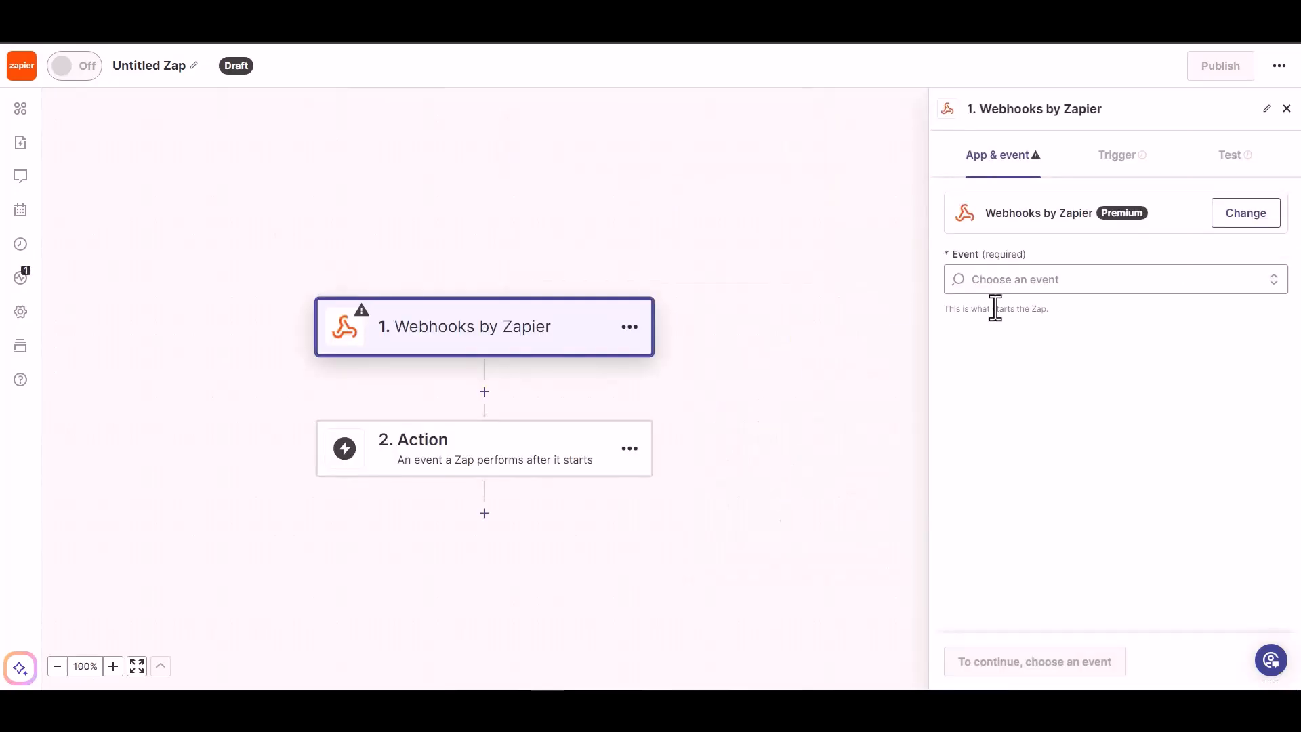
{"action": "left_click", "coordinate": [1047, 283]}
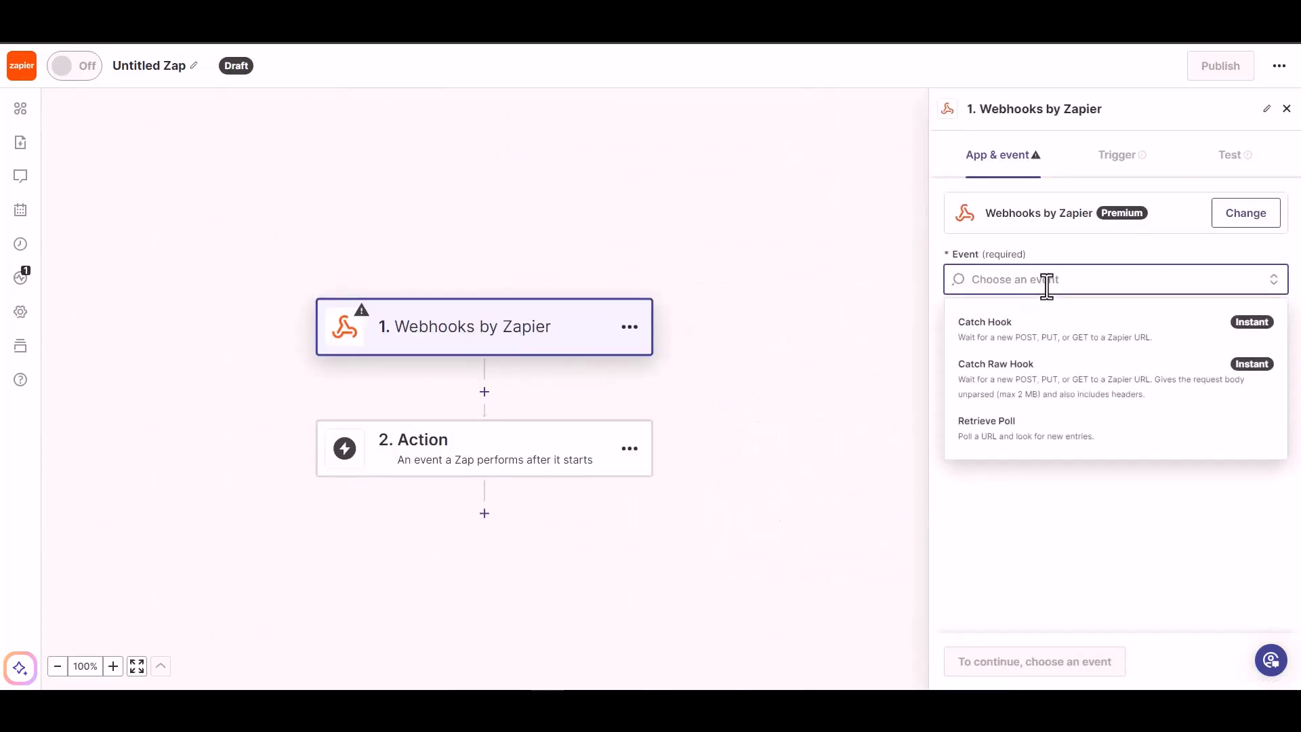
{"action": "left_click", "coordinate": [1040, 342]}
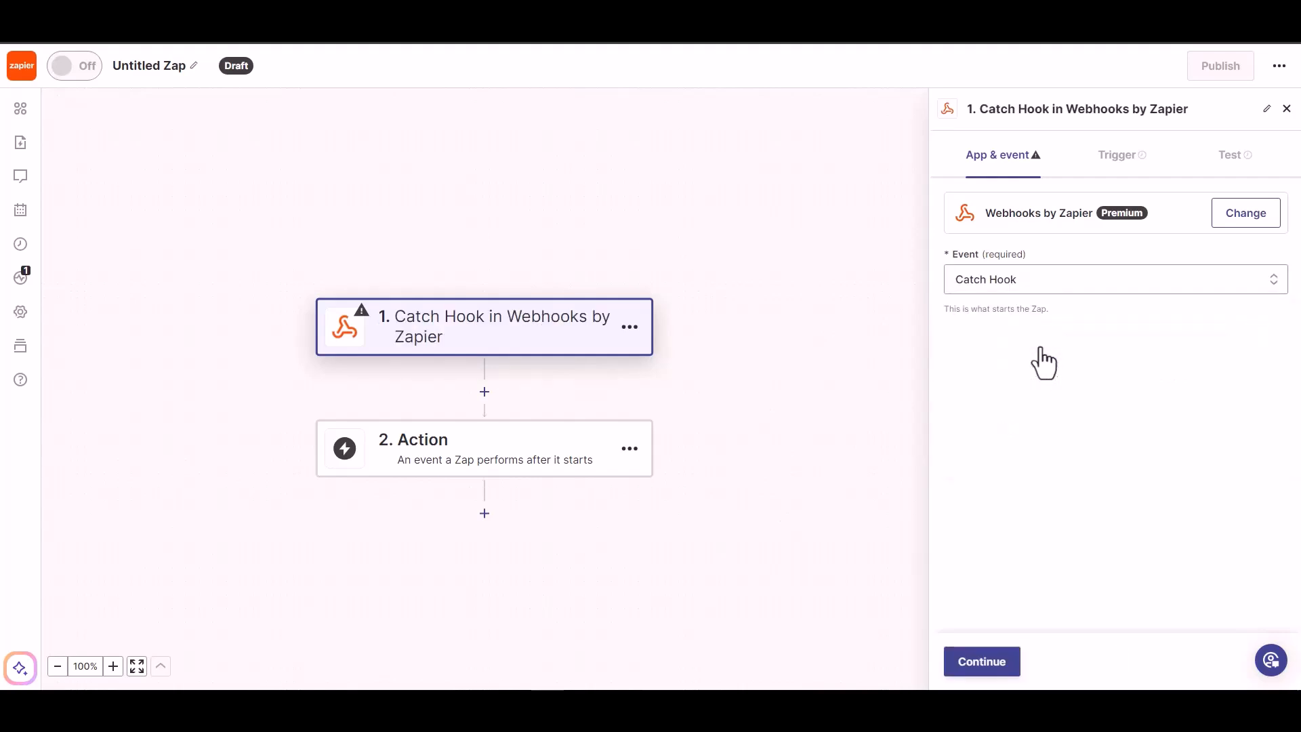
- Continue through the trigger setup and copy the generated webhook URL
{"action": "left_click", "coordinate": [983, 666]}
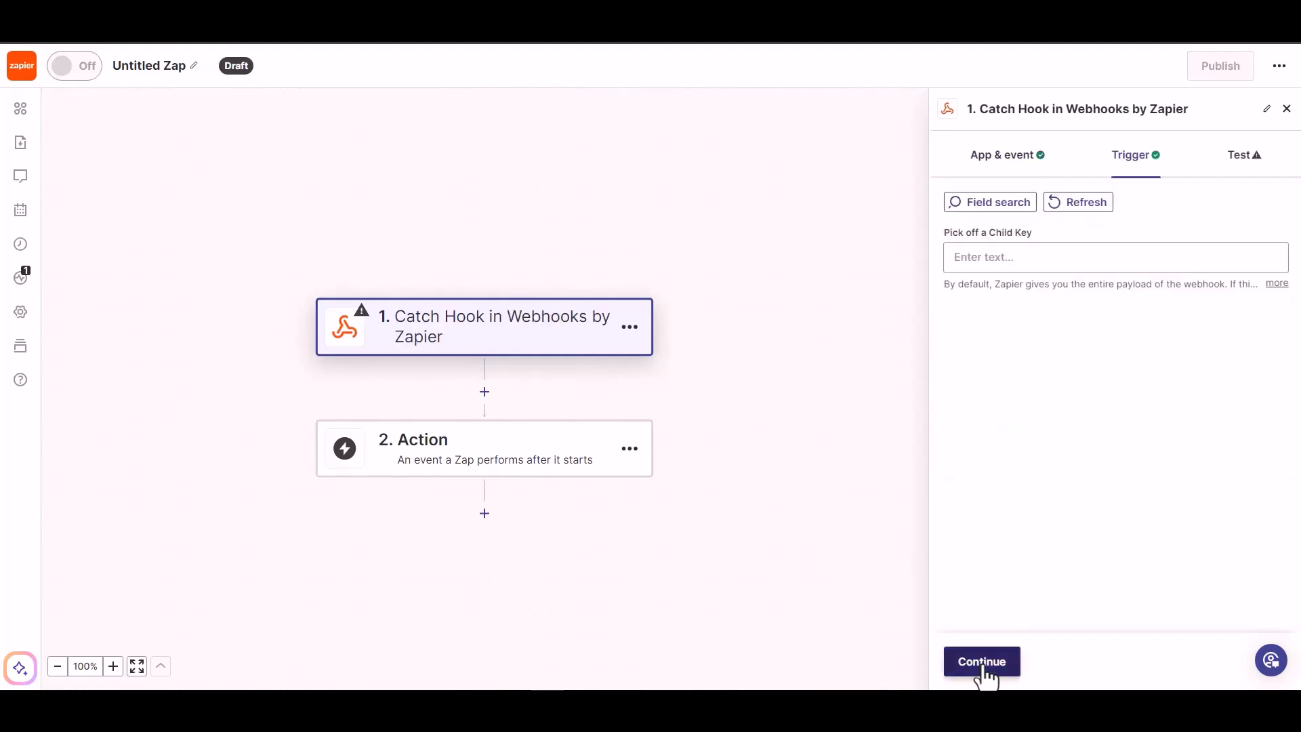
{"action": "left_click", "coordinate": [982, 662]}
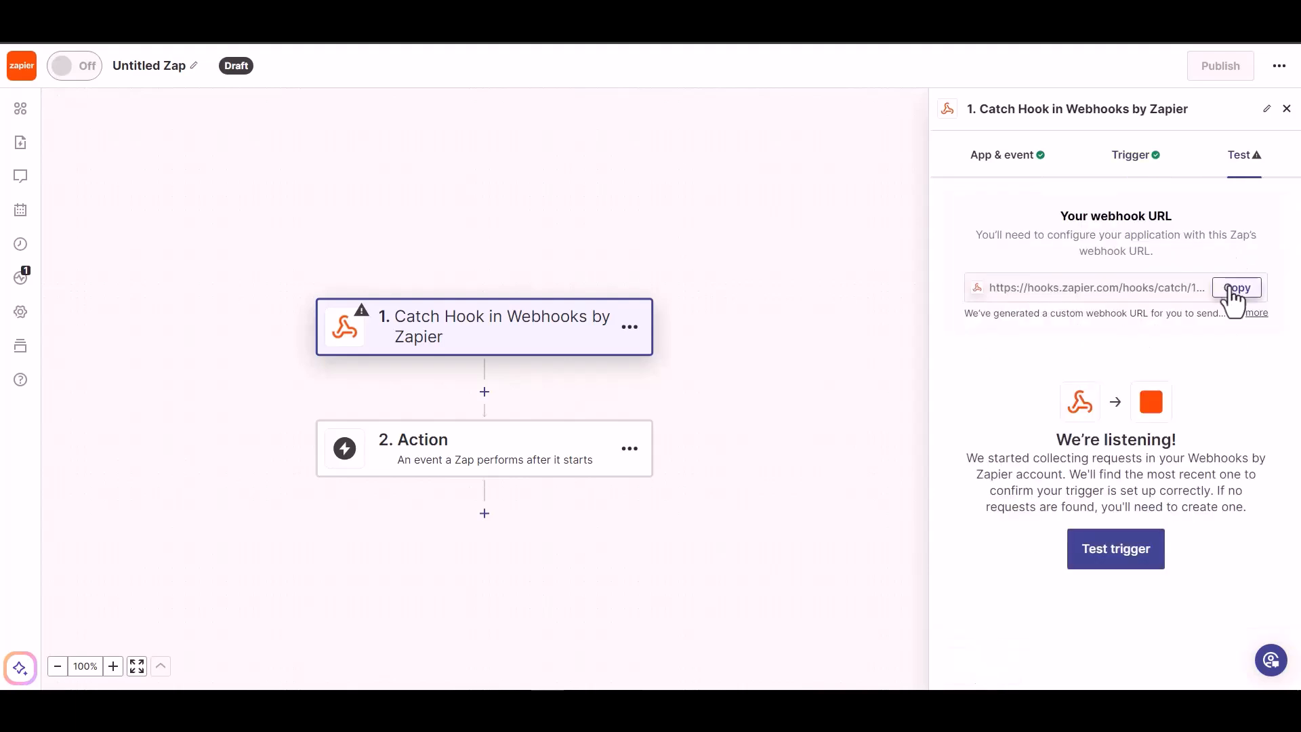
{"action": "left_click", "coordinate": [1235, 292]}
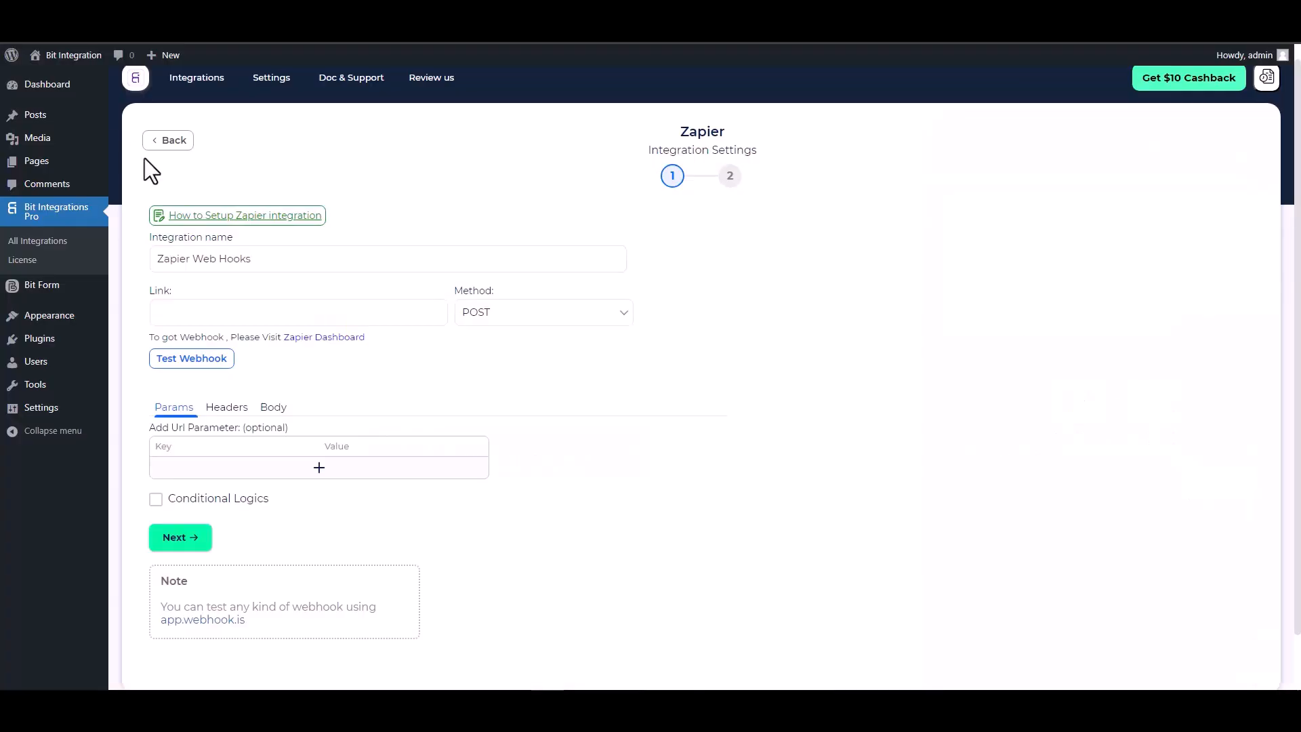
- Paste the Zapier webhook URL into Link and send all form data as application/json
{"action": "left_click", "coordinate": [241, 313]}
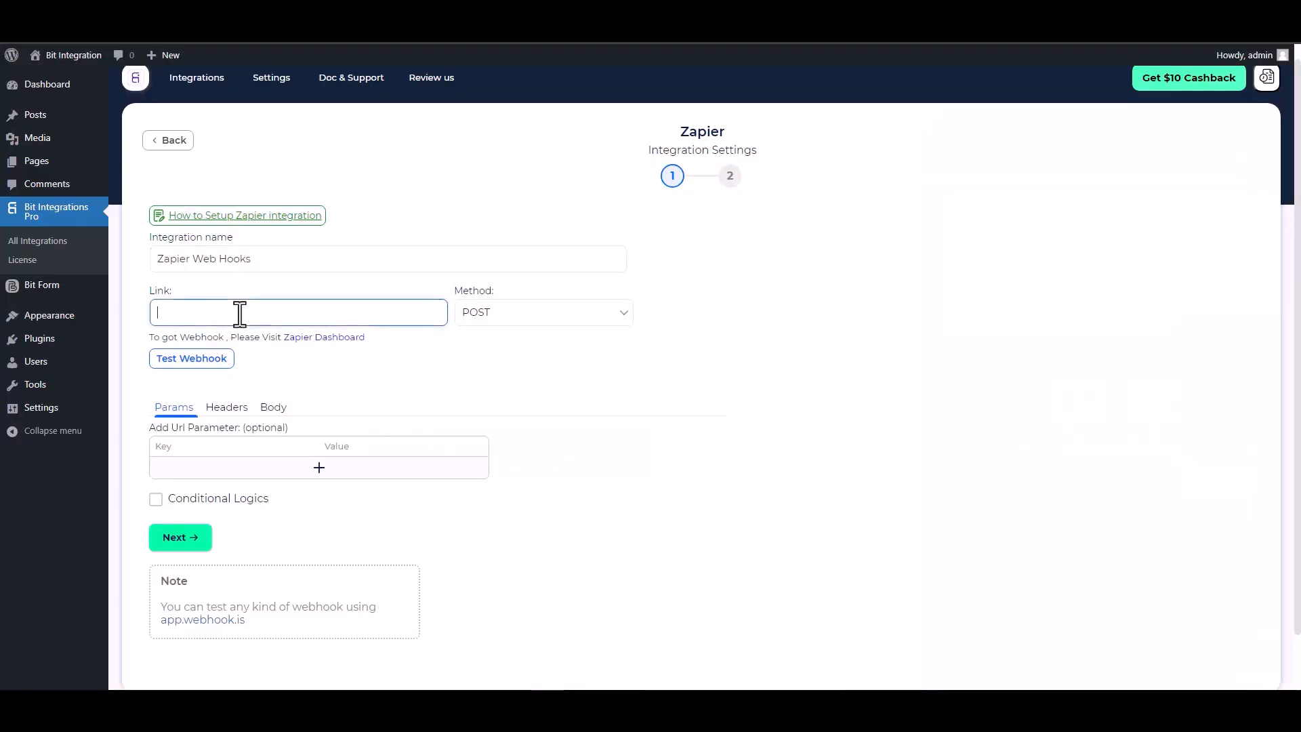
{"action": "key", "text": "ctrl+v"}
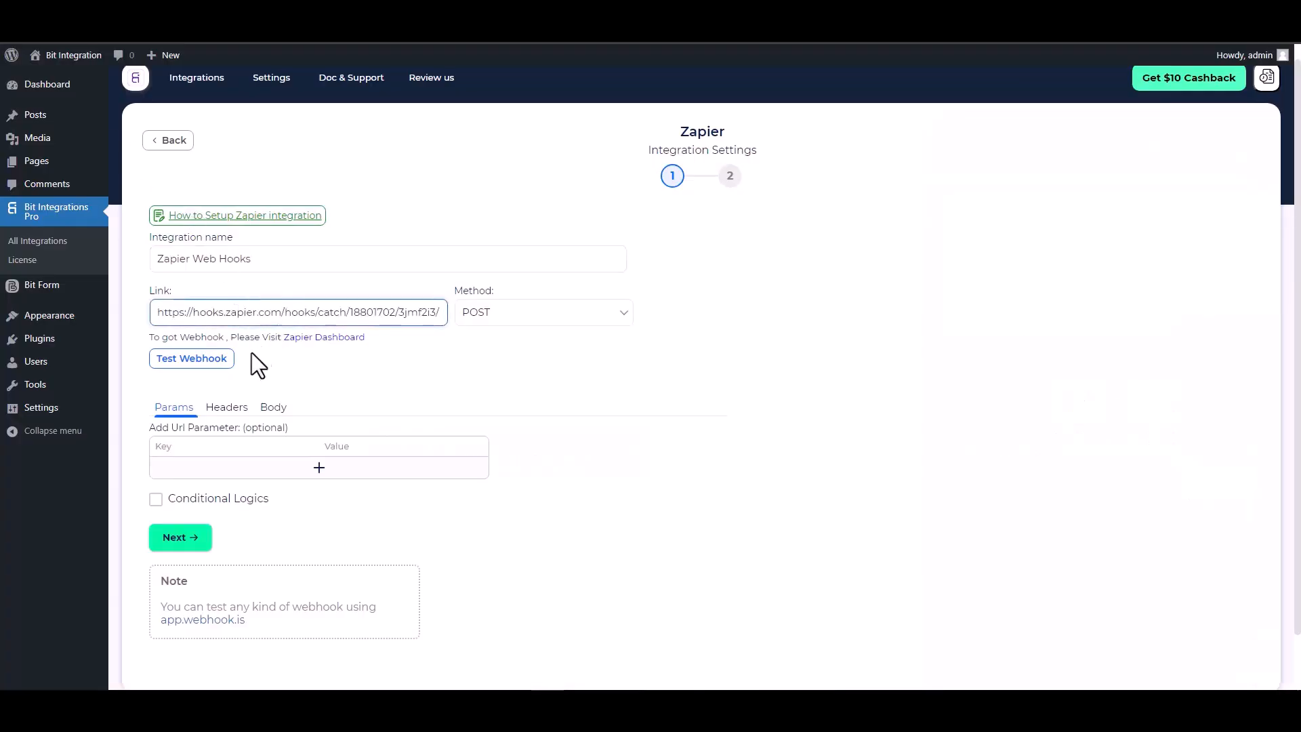
{"action": "left_click", "coordinate": [267, 409]}
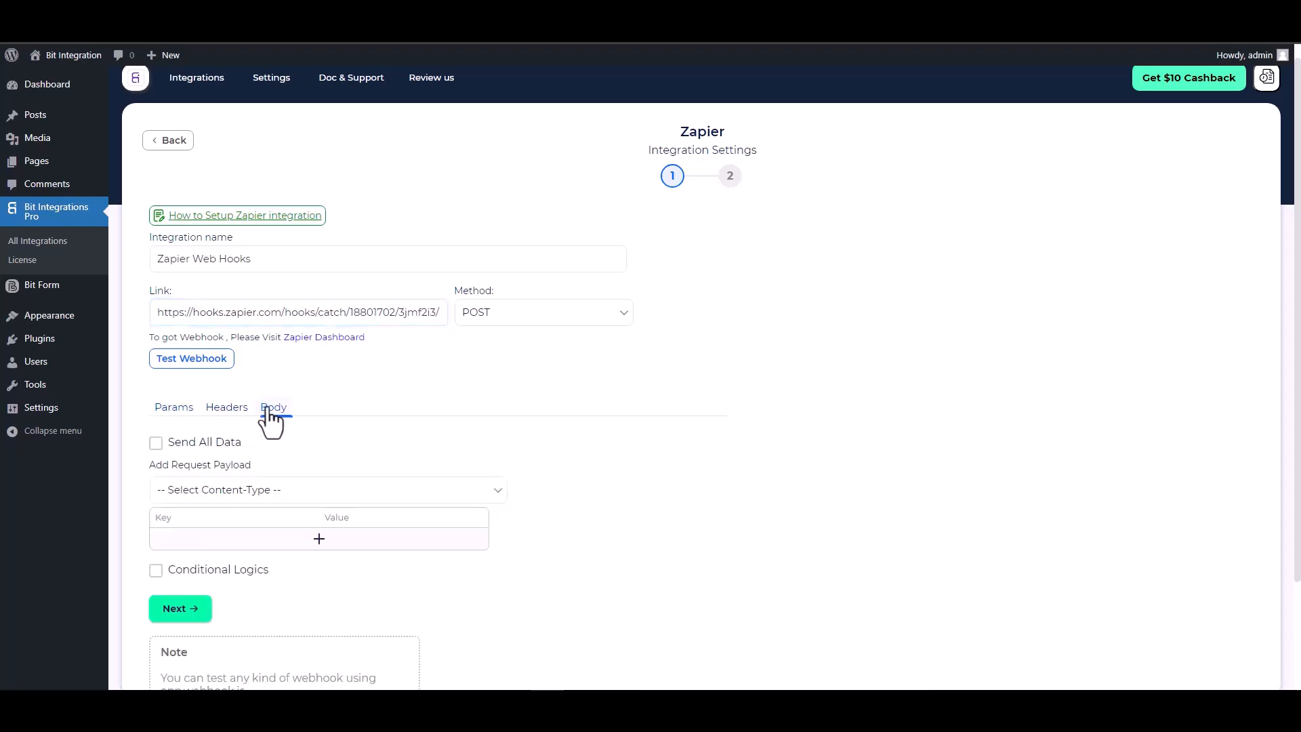
{"action": "left_click", "coordinate": [212, 442]}
{"action": "scroll", "coordinate": [287, 419], "scroll_direction": "down", "scroll_amount": 2}
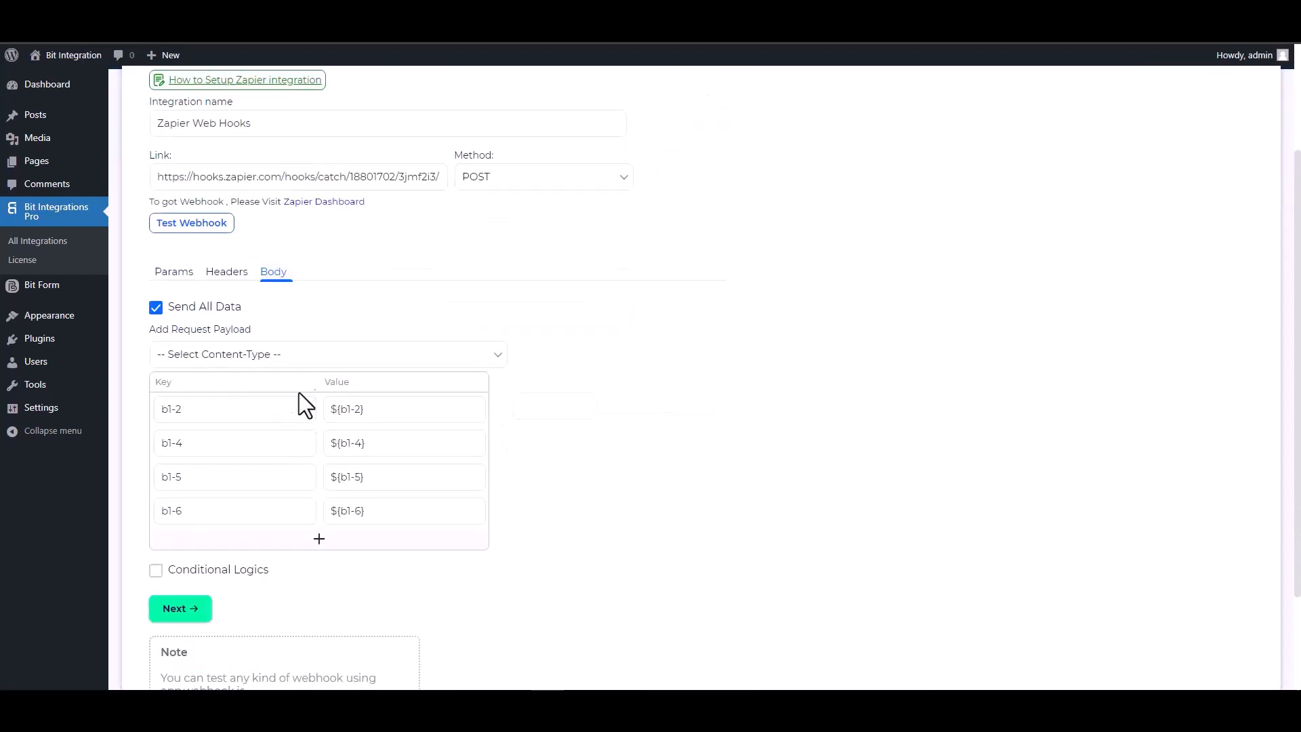
{"action": "left_click", "coordinate": [305, 355]}
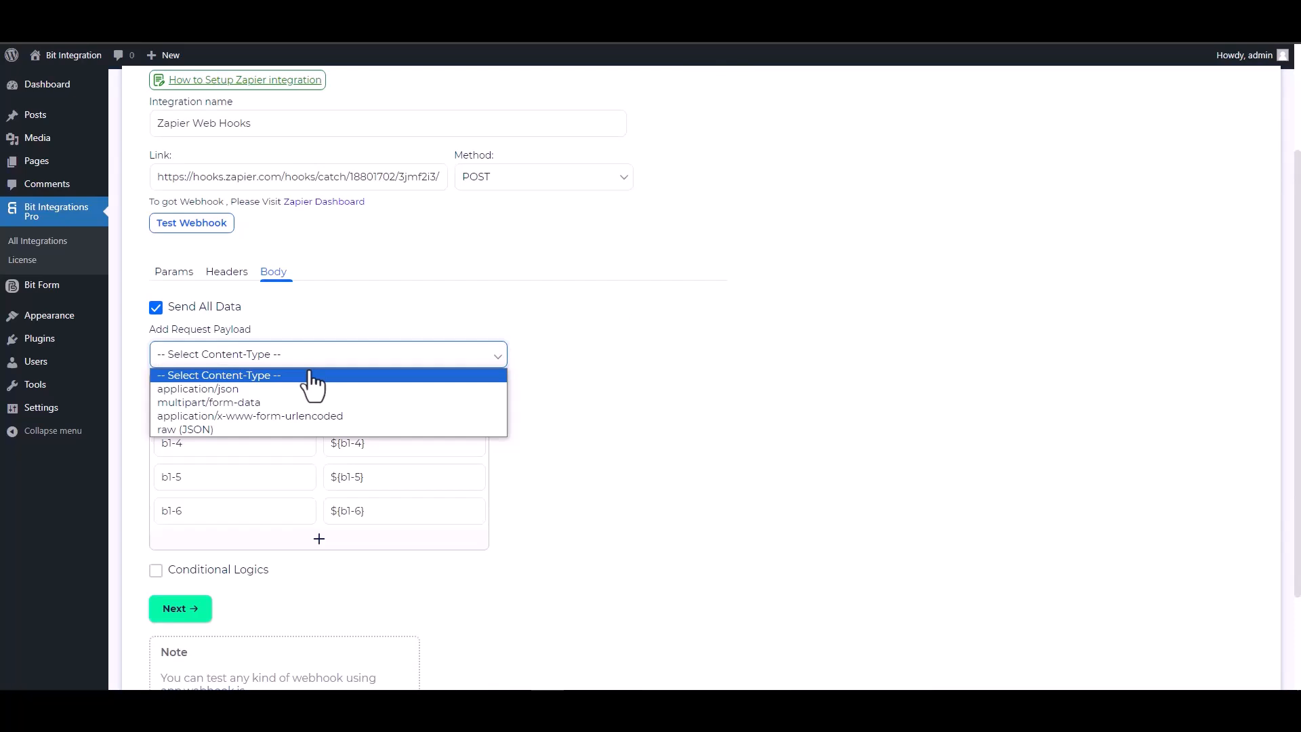
{"action": "left_click", "coordinate": [246, 390]}
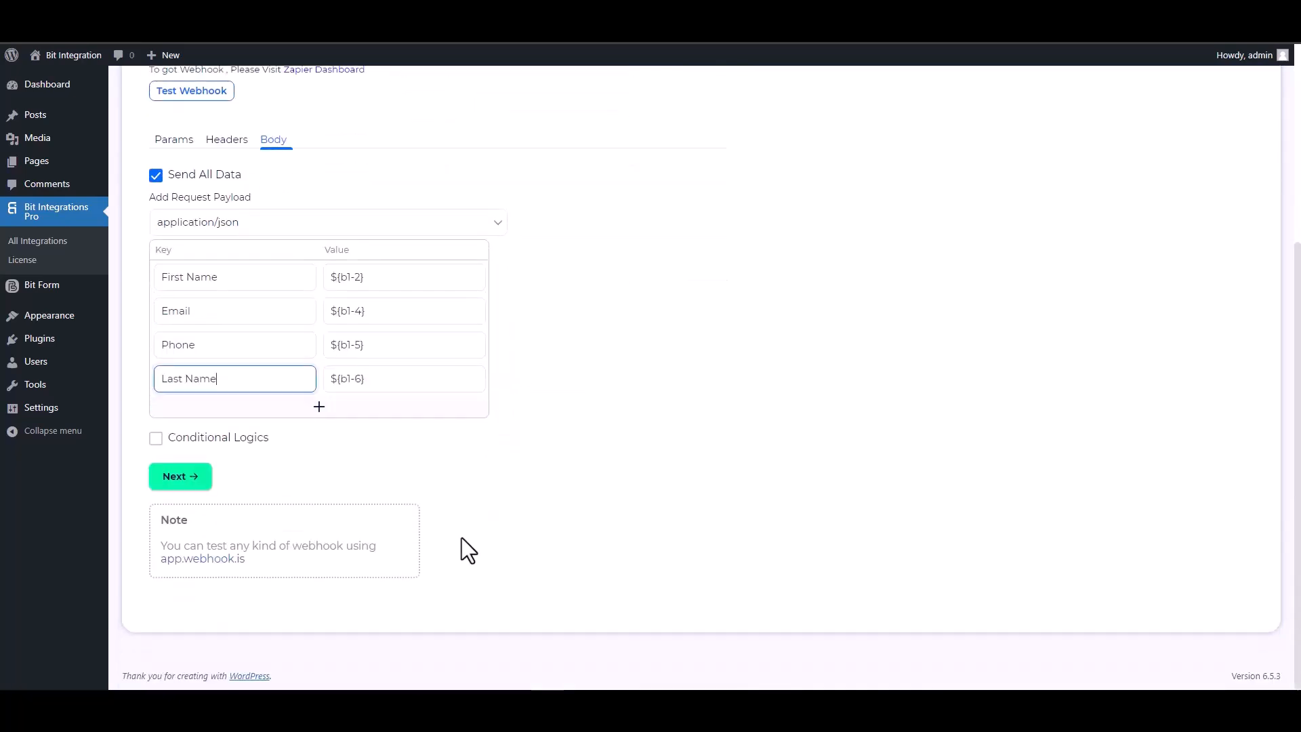
- Leave conditional logic disabled and send a test request to the Zapier webhook
{"action": "left_click", "coordinate": [200, 438]}
{"action": "scroll", "coordinate": [434, 492], "scroll_direction": "down", "scroll_amount": 2}
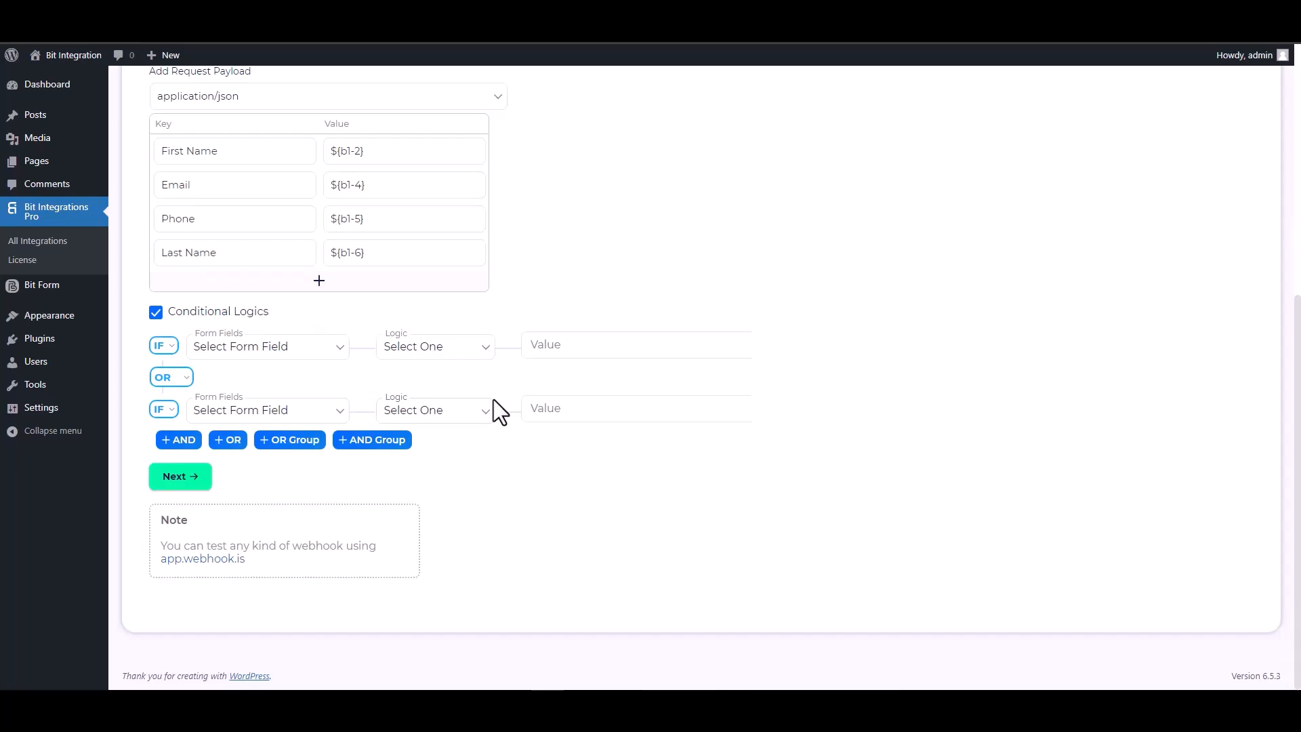
{"action": "left_click", "coordinate": [157, 313]}
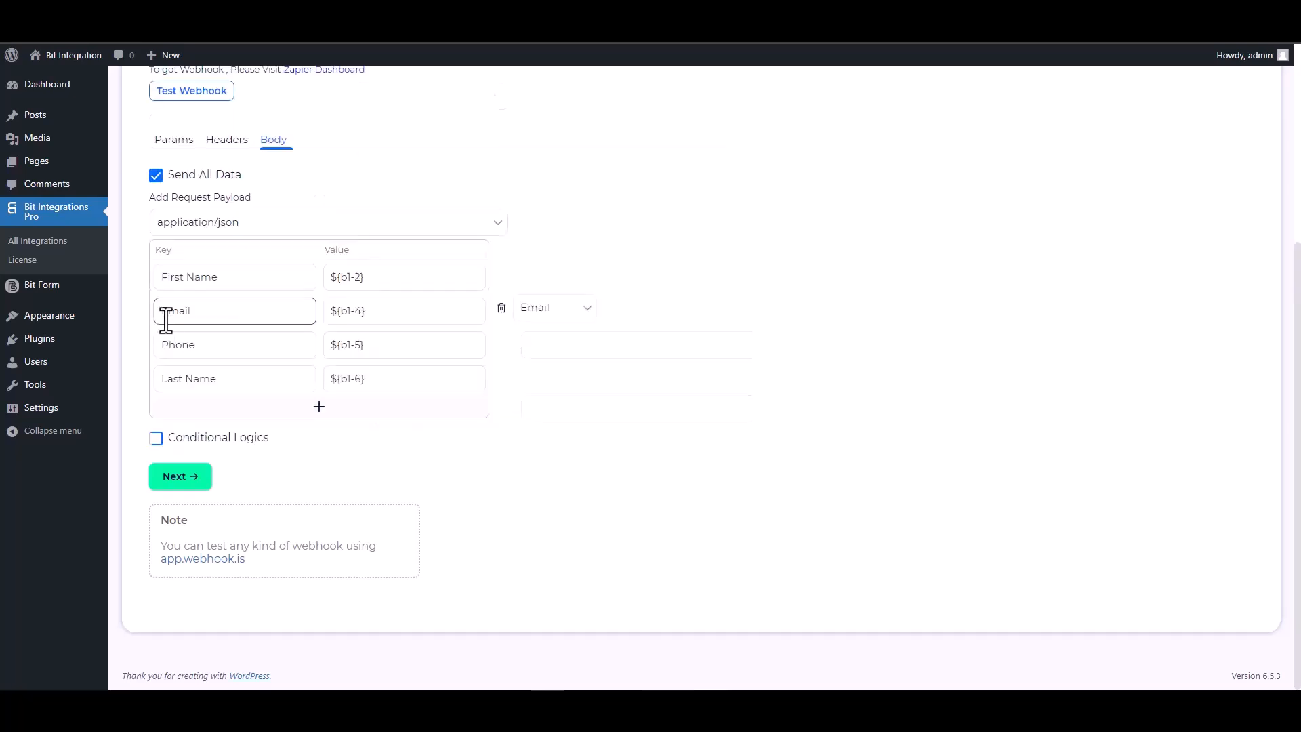
{"action": "scroll", "coordinate": [441, 366], "scroll_direction": "up", "scroll_amount": 5}
{"action": "left_click", "coordinate": [182, 376]}
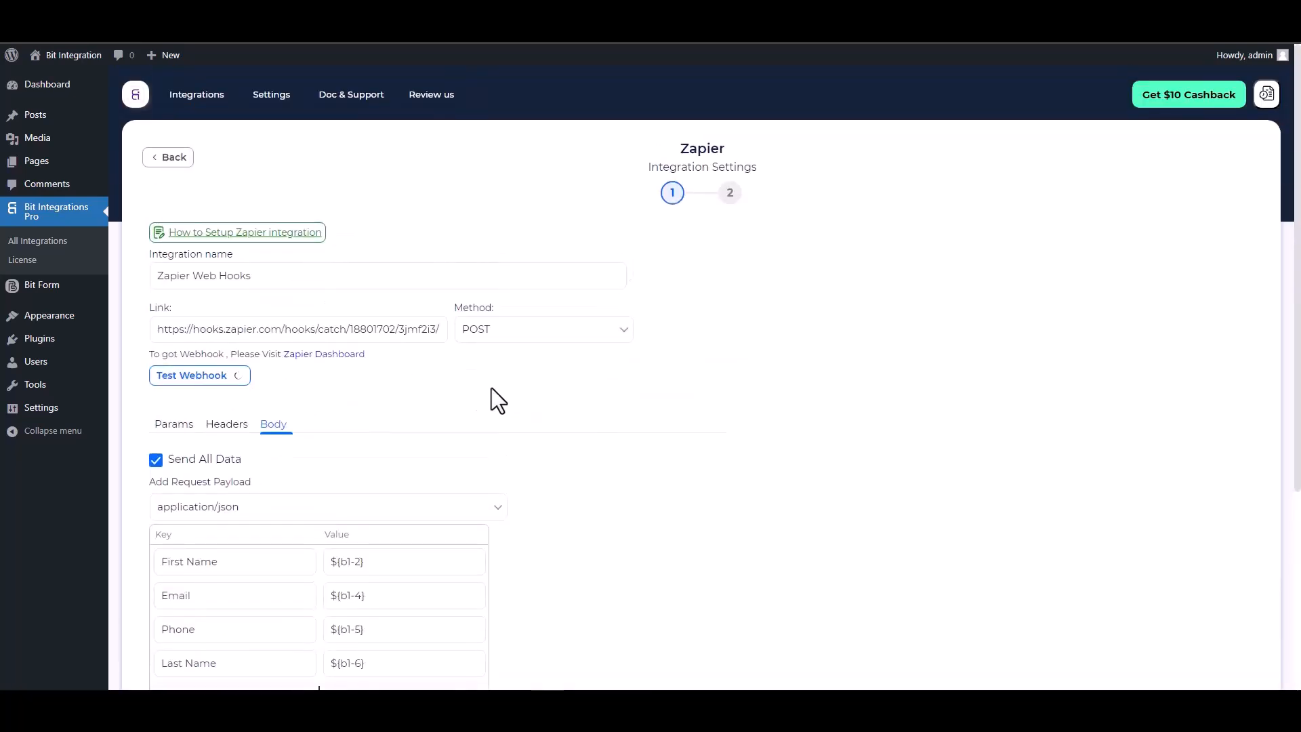
- Proceed to the final step and Finish & Save the Zapier integration
{"action": "scroll", "coordinate": [538, 420], "scroll_direction": "down", "scroll_amount": 1}
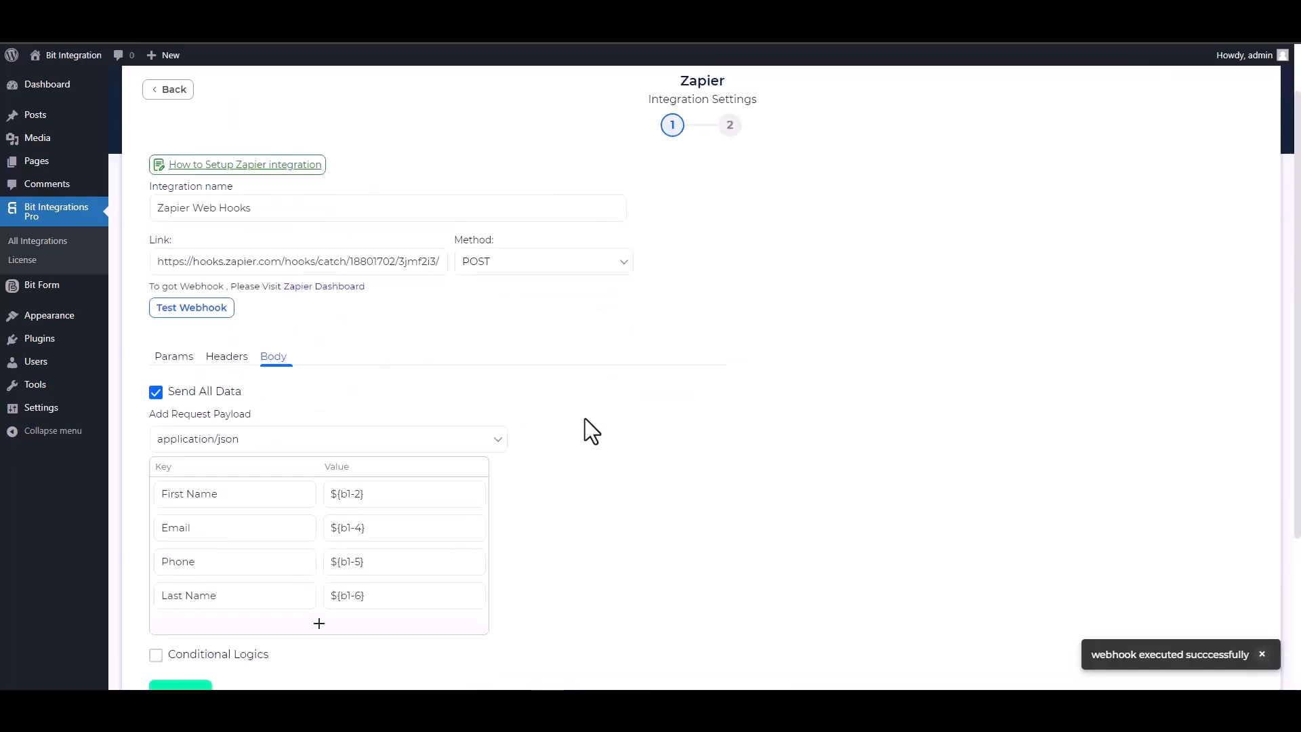
{"action": "scroll", "coordinate": [587, 420], "scroll_direction": "down", "scroll_amount": 2}
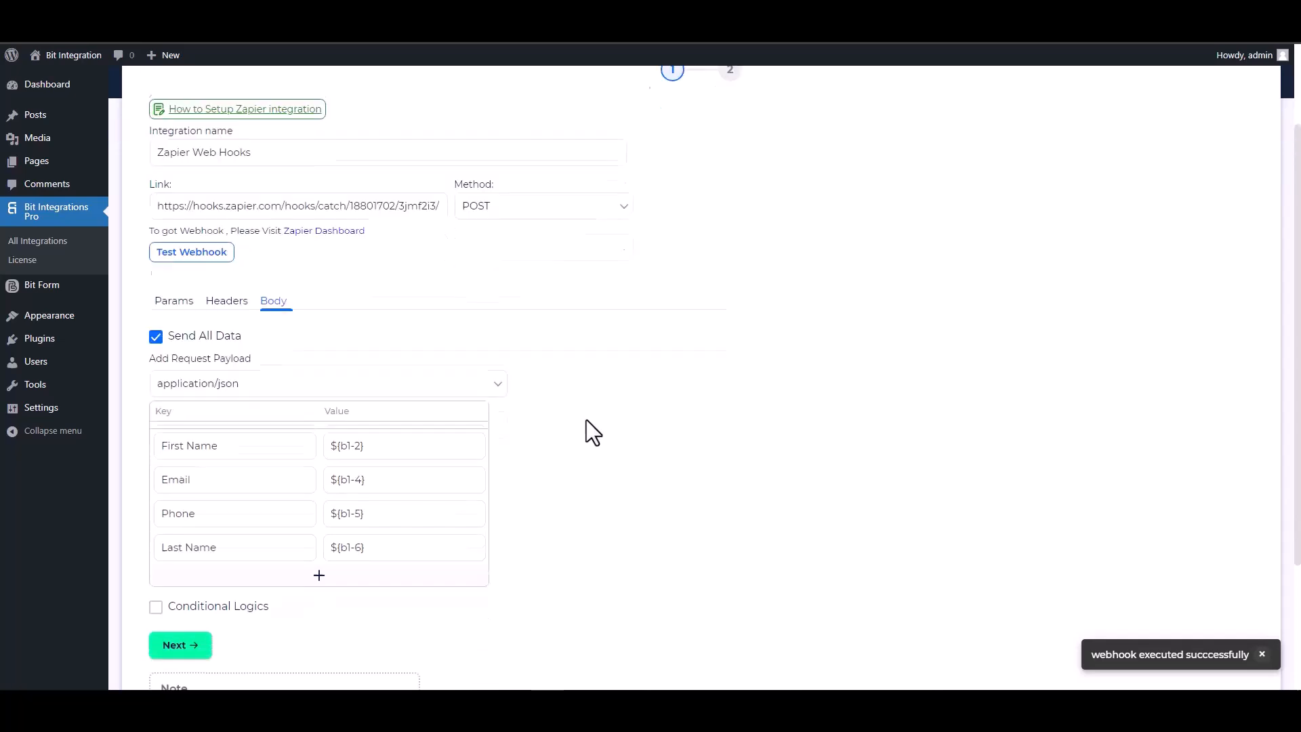
{"action": "left_click", "coordinate": [196, 624]}
{"action": "left_click", "coordinate": [695, 276]}
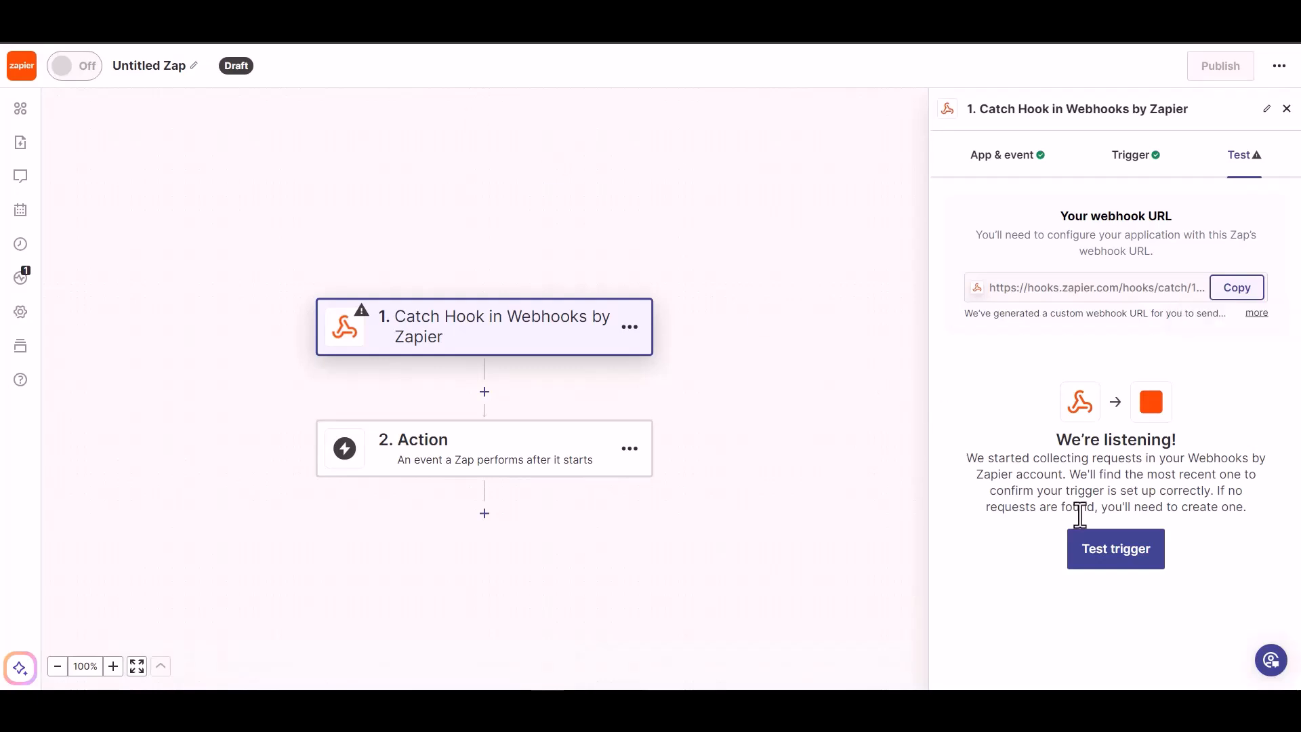
- Test the Catch Hook trigger, then make step 2 Woodpecker.co's Create/Update Prospect event
{"action": "left_click", "coordinate": [1101, 557]}
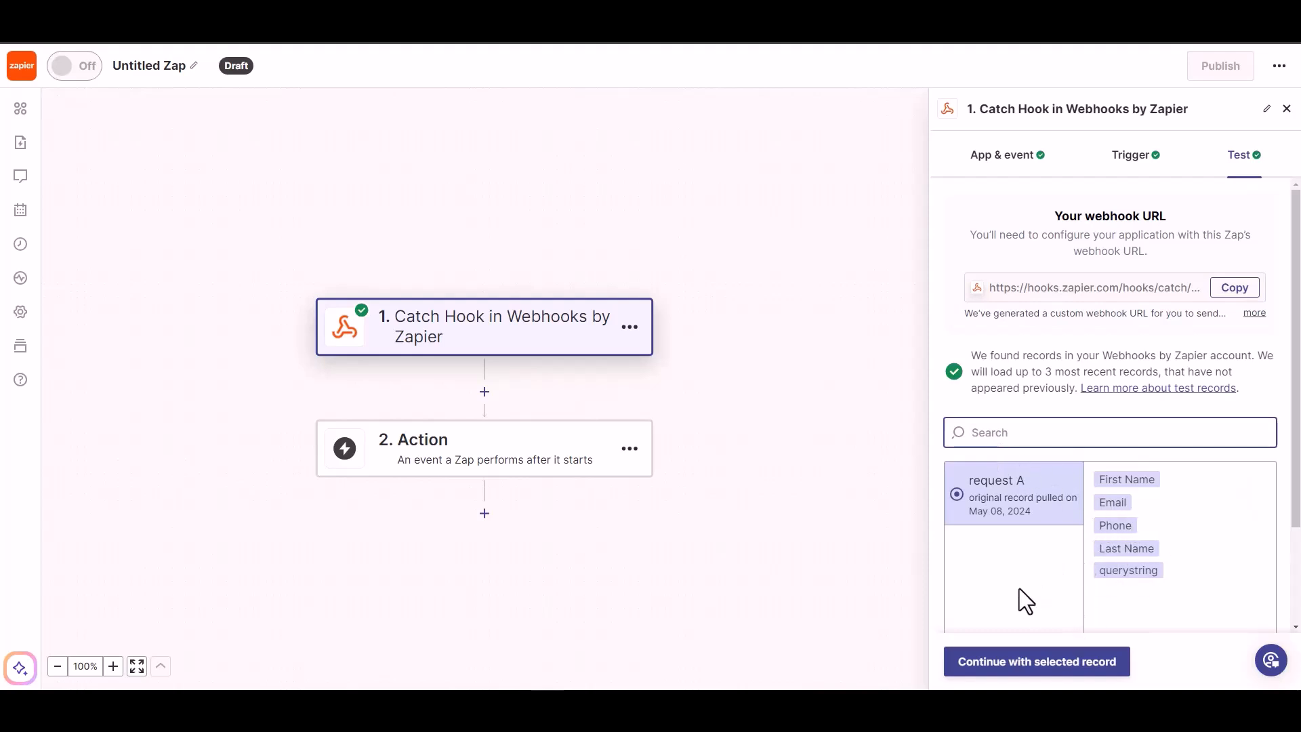
{"action": "left_click", "coordinate": [1047, 669]}
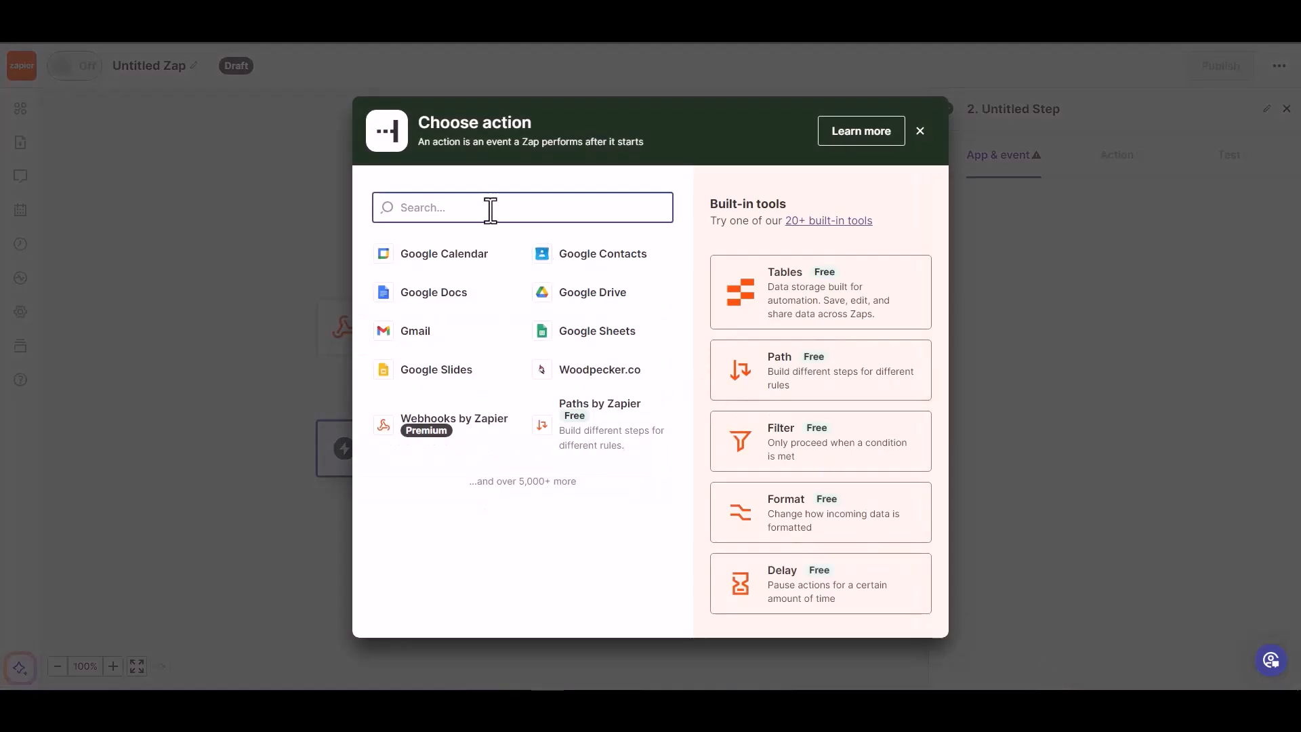
{"action": "type", "text": "wood"}
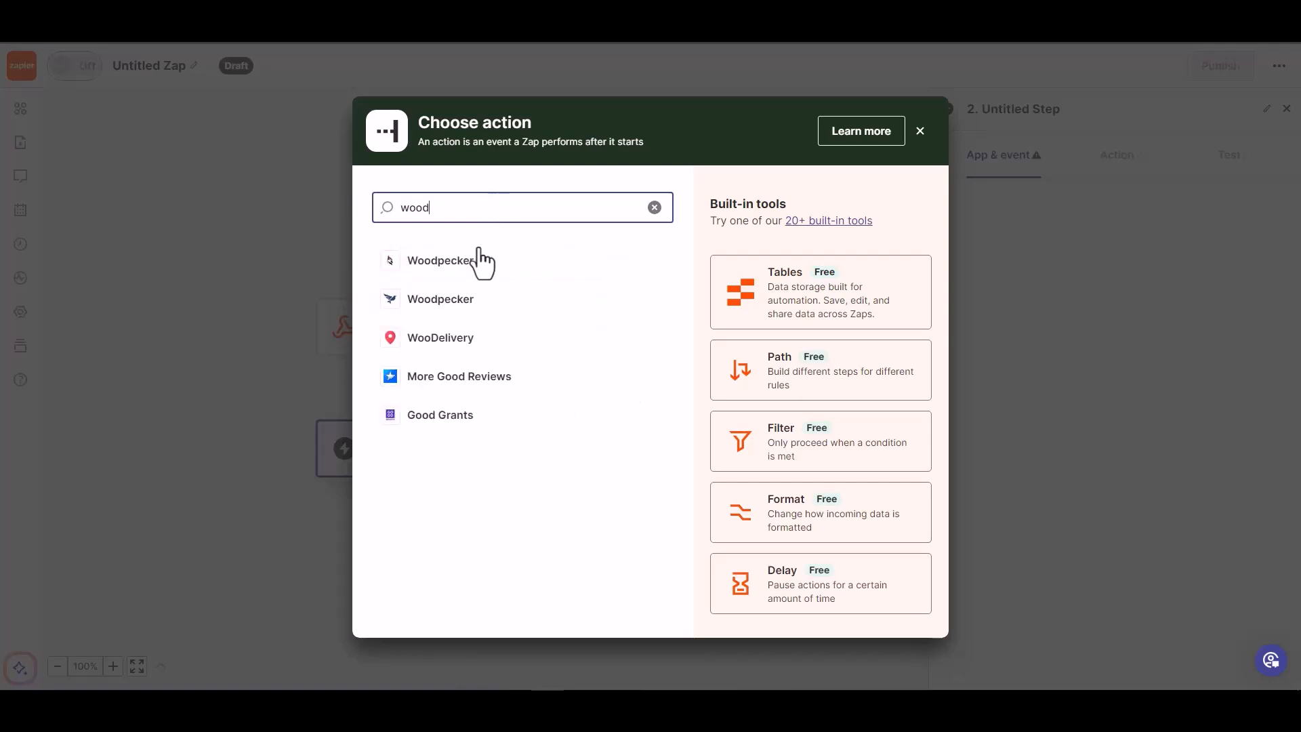
{"action": "left_click", "coordinate": [471, 260]}
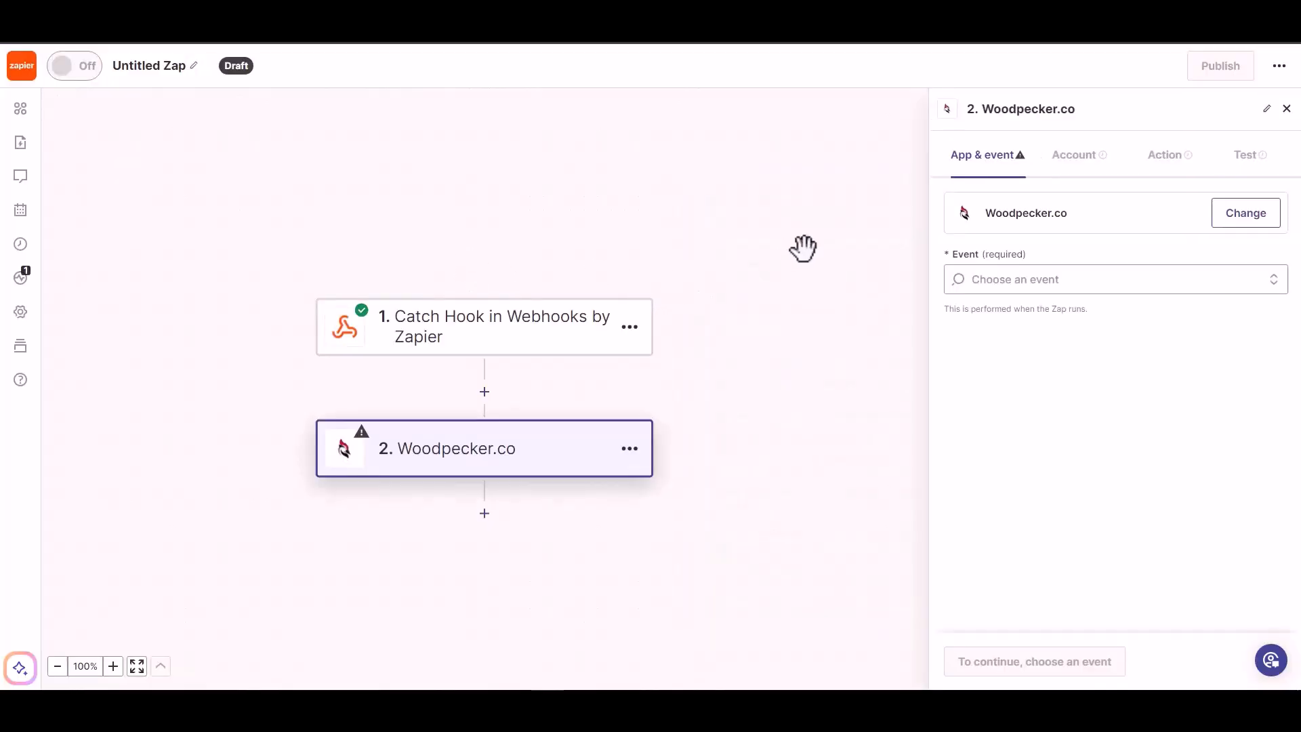
{"action": "left_click", "coordinate": [1044, 279]}
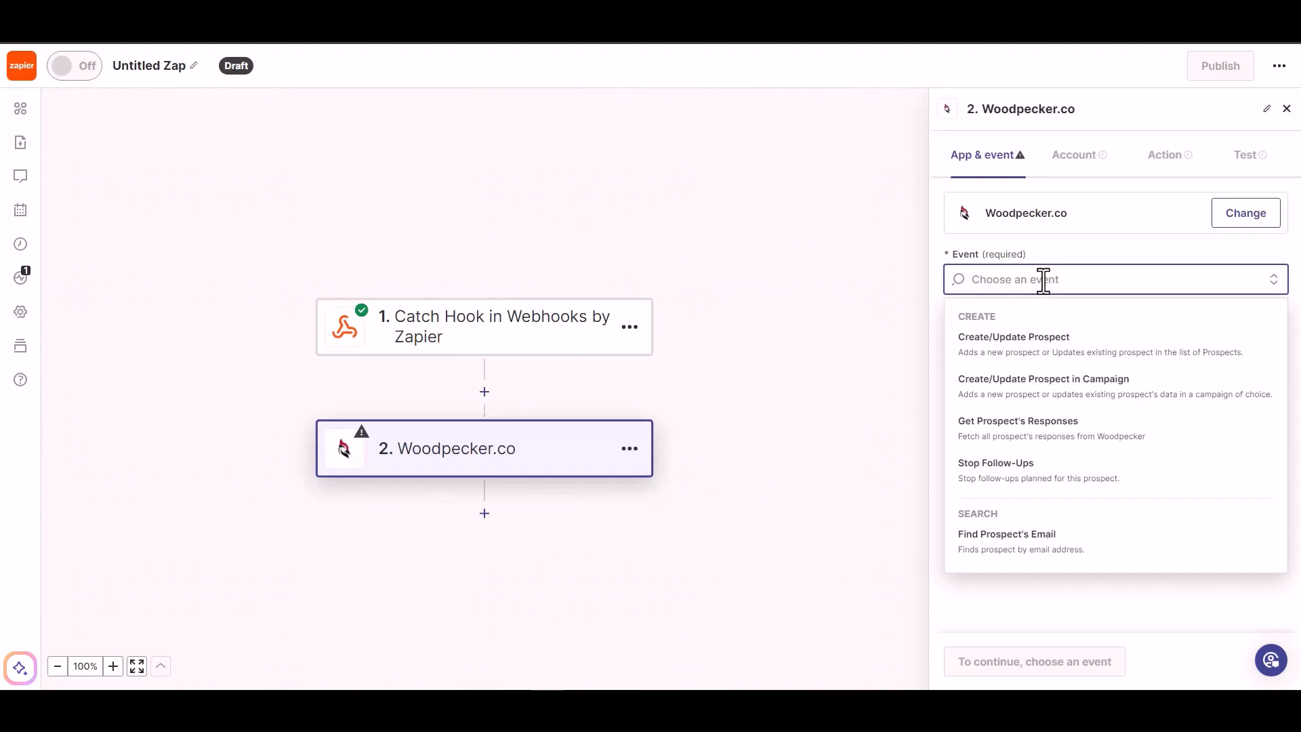
{"action": "left_click", "coordinate": [1042, 343]}
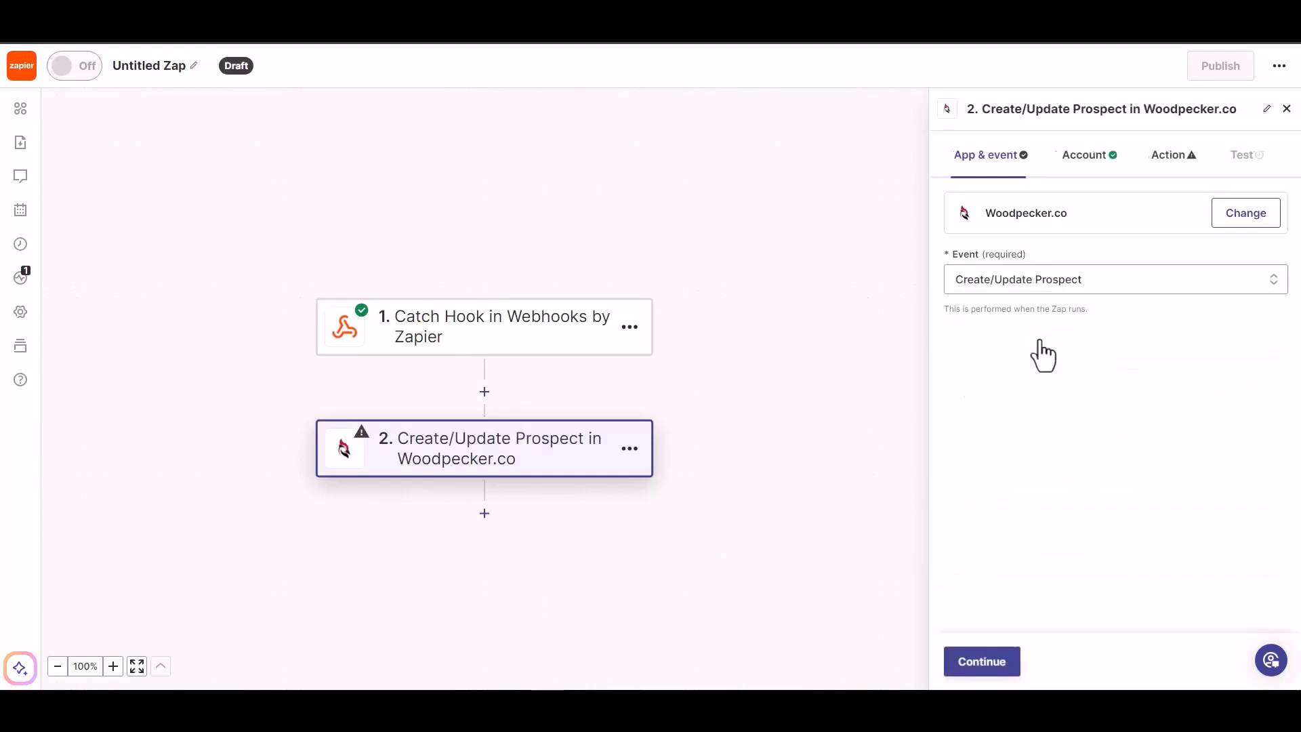
{"action": "left_click", "coordinate": [977, 667]}
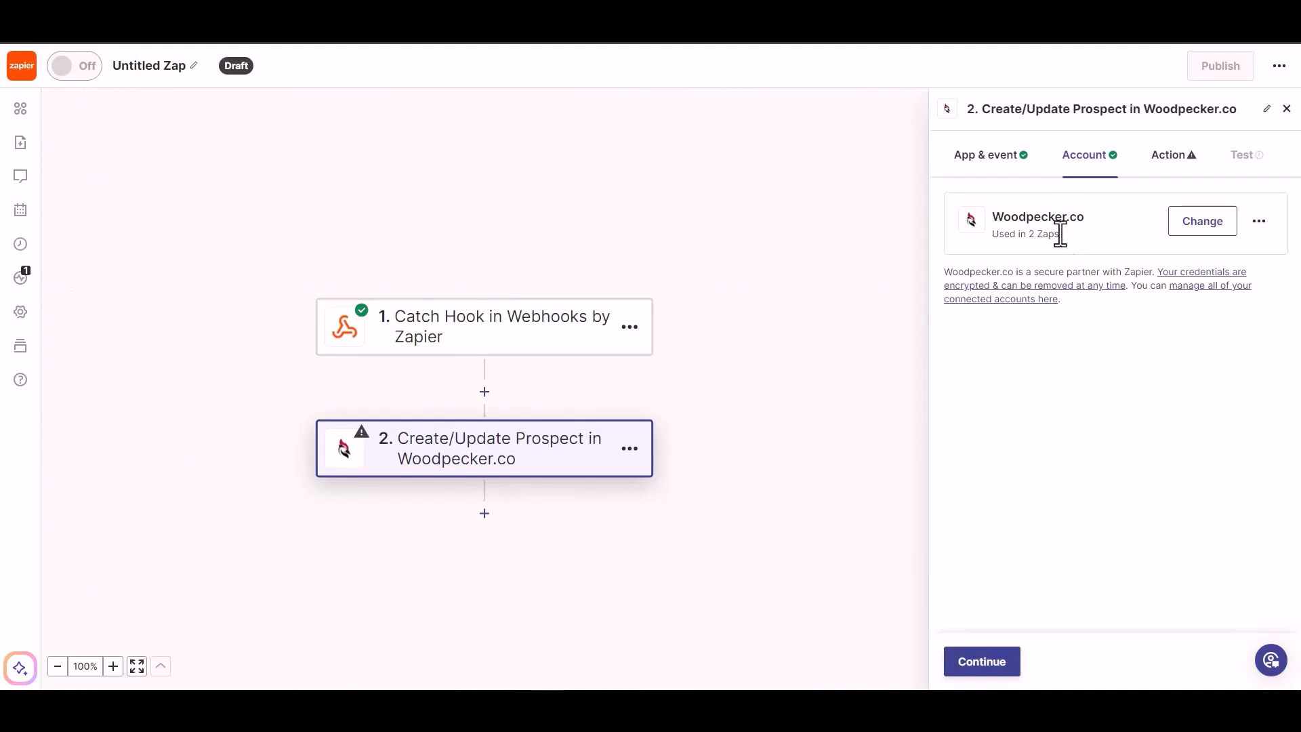
- Map the webhook Email into the prospect's Email and set Prospect's Status to ACTIVE
{"action": "left_click", "coordinate": [979, 669]}
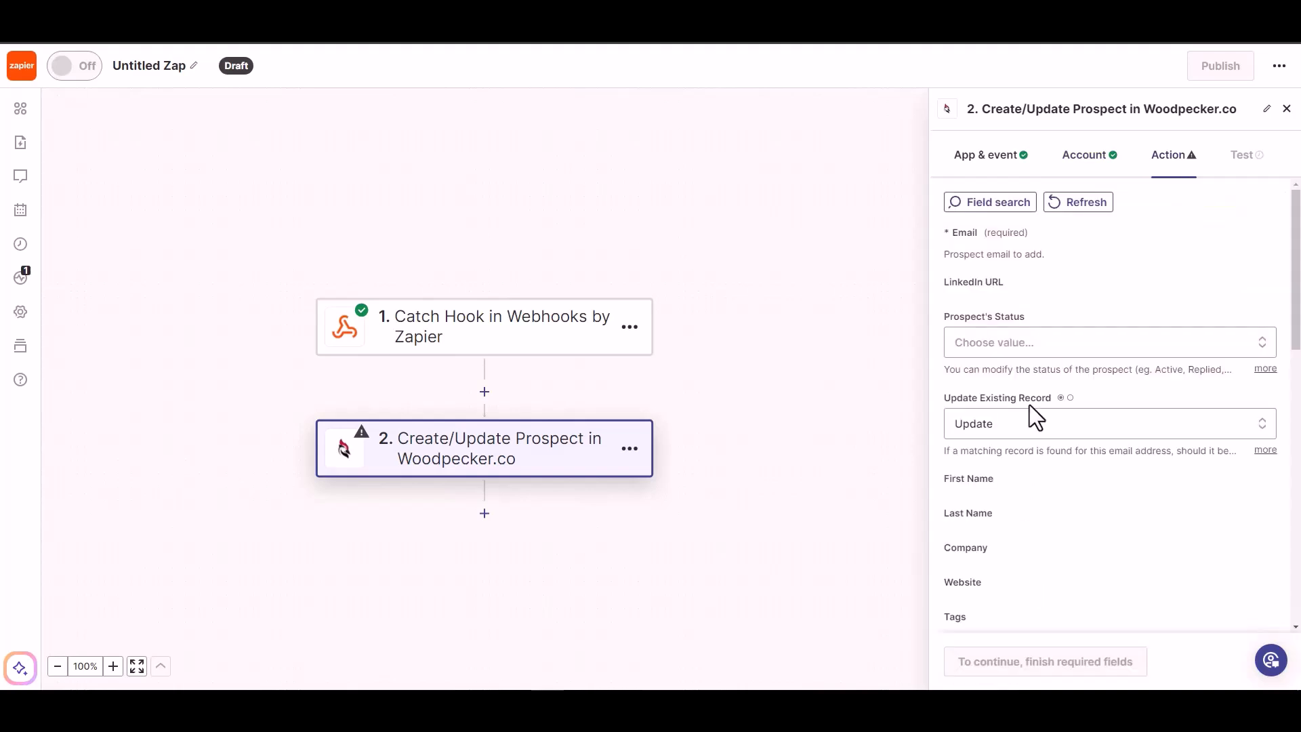
{"action": "left_click", "coordinate": [1015, 257]}
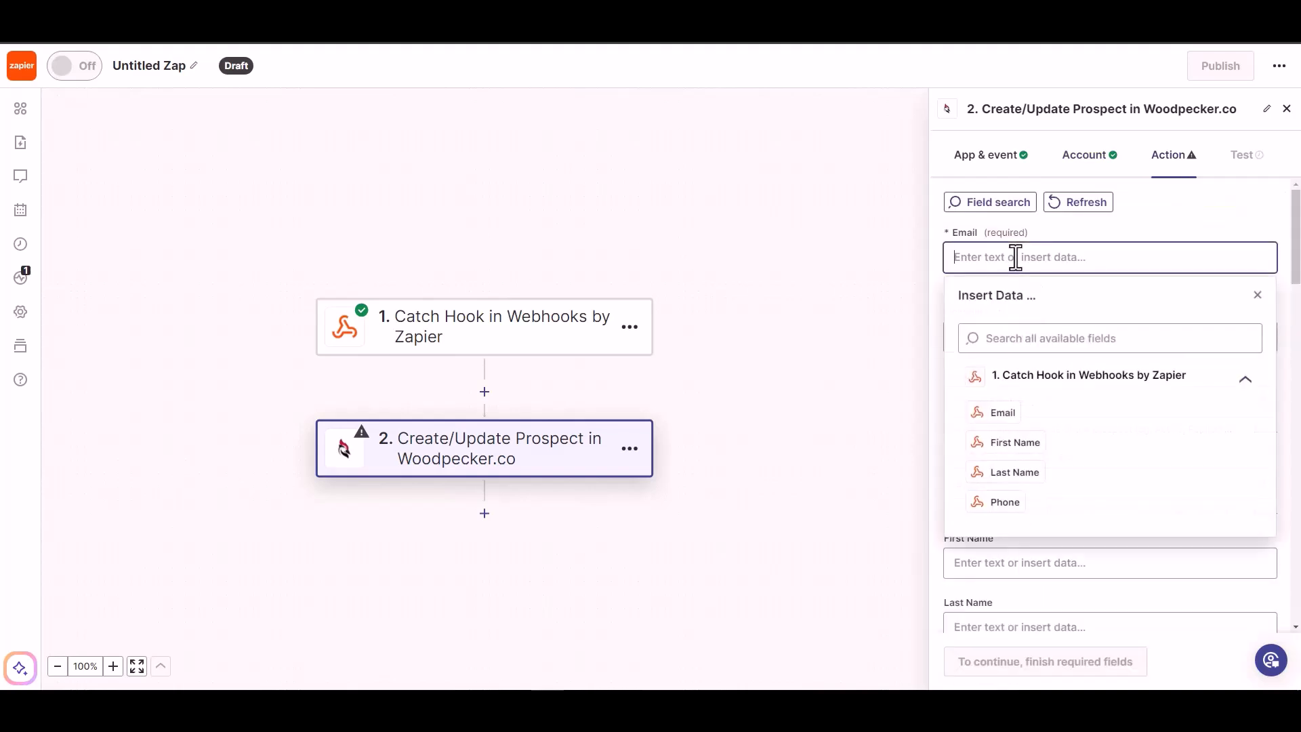
{"action": "left_click", "coordinate": [1013, 412]}
{"action": "left_click", "coordinate": [1141, 222]}
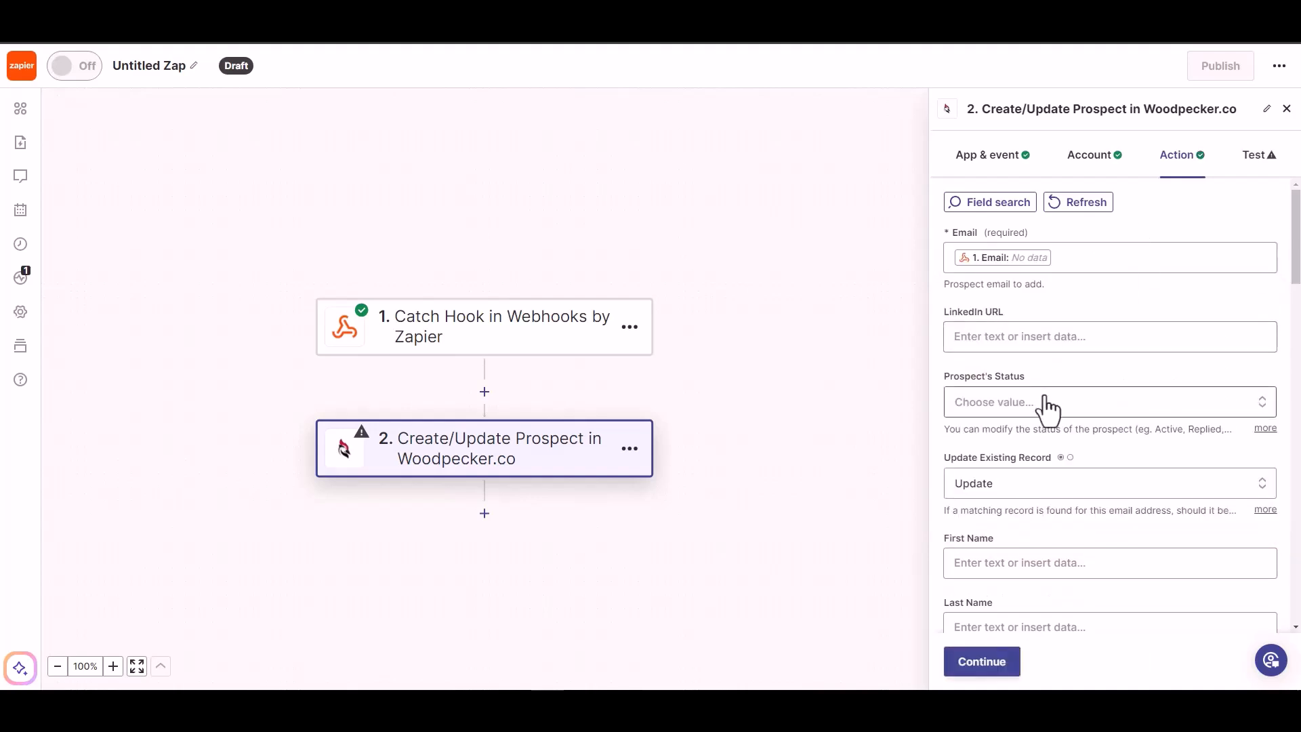
{"action": "left_click", "coordinate": [1023, 405]}
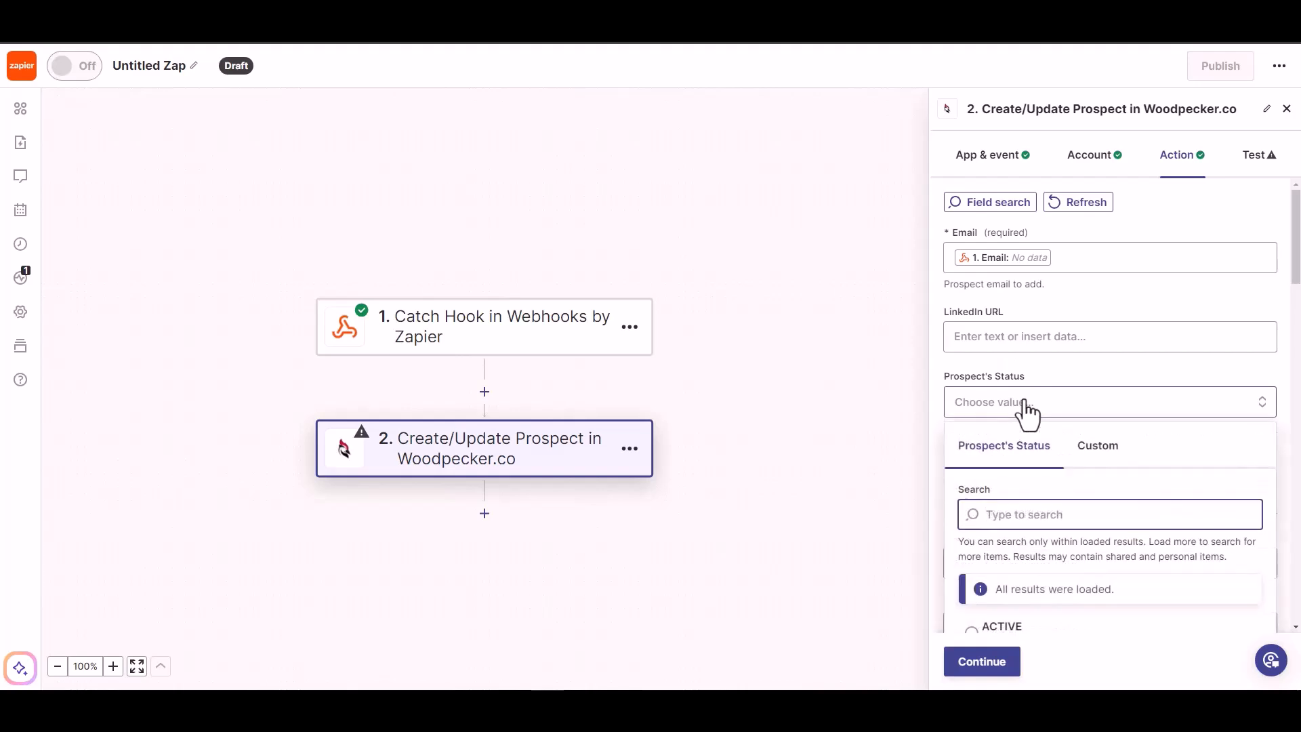
{"action": "left_click", "coordinate": [1029, 336]}
{"action": "left_click", "coordinate": [1084, 299]}
{"action": "scroll", "coordinate": [1056, 368], "scroll_direction": "down", "scroll_amount": 1}
{"action": "left_click", "coordinate": [1070, 335]}
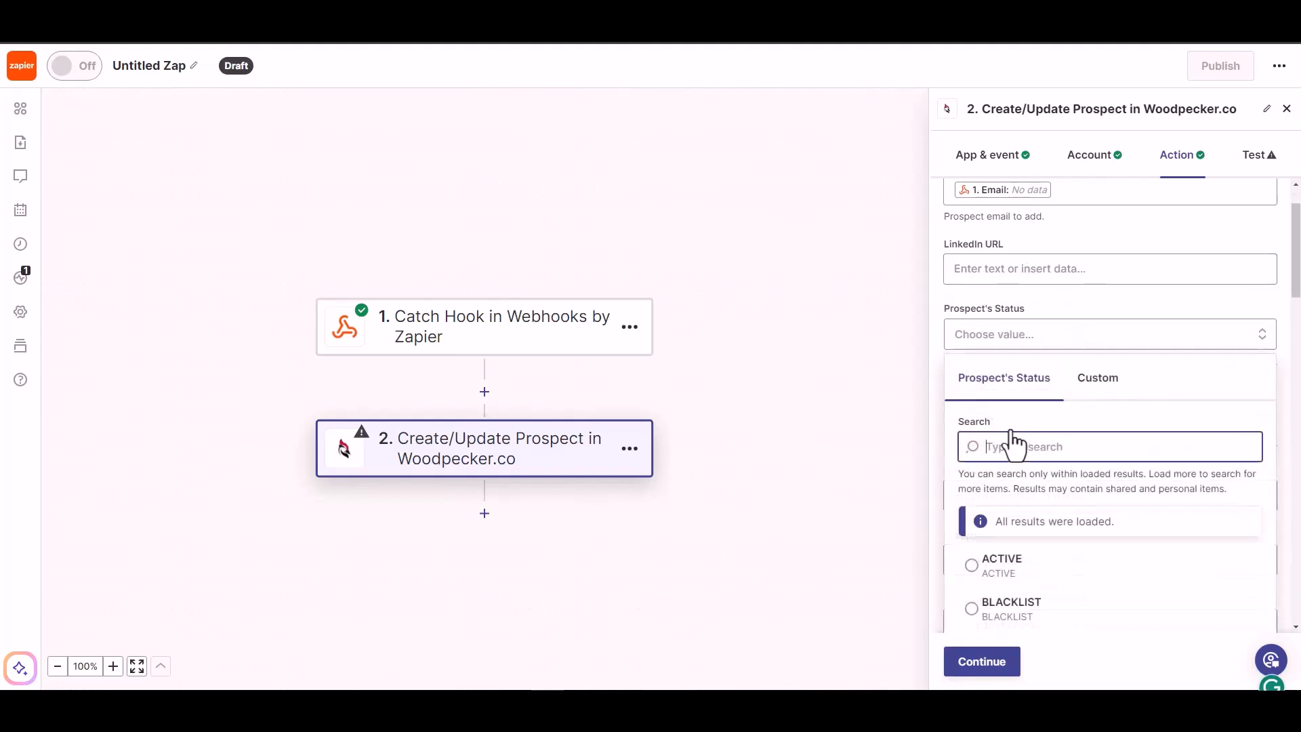
{"action": "left_click", "coordinate": [1000, 566]}
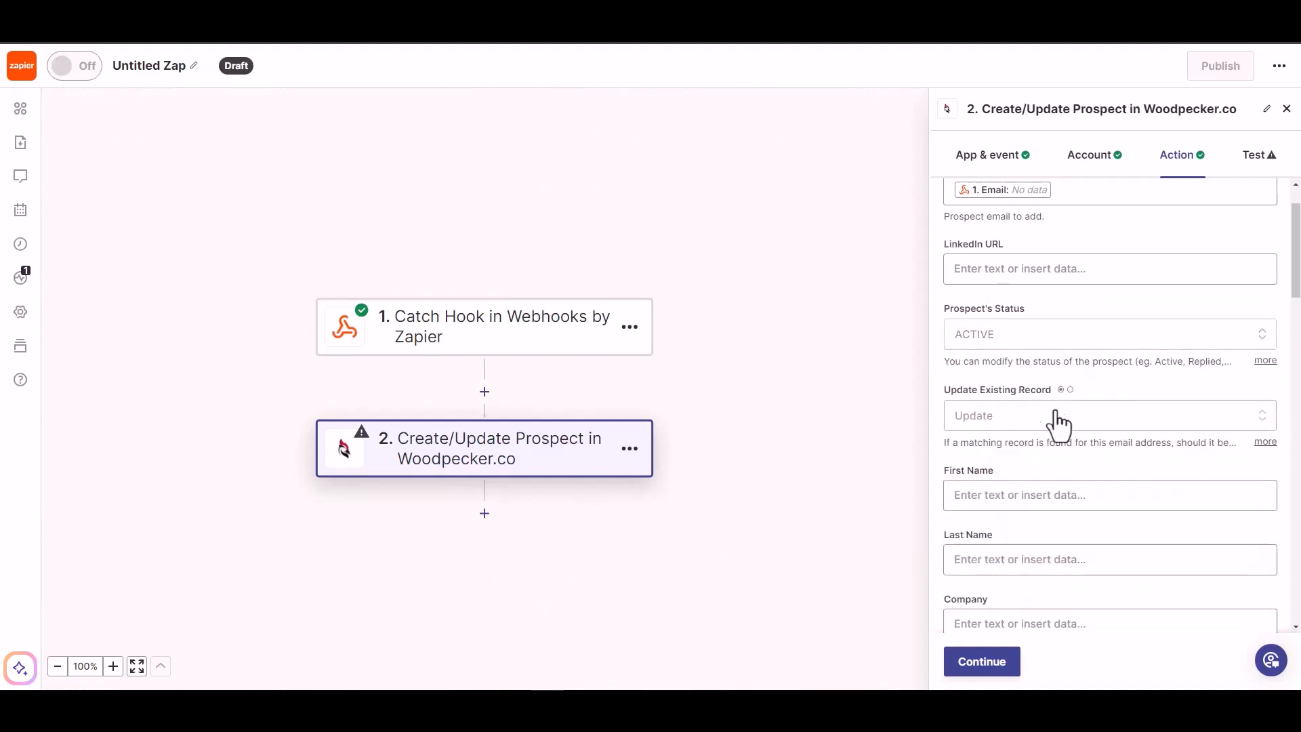
- Map the webhook First Name and Last Name into the prospect's name fields
{"action": "scroll", "coordinate": [1038, 442], "scroll_direction": "down", "scroll_amount": 1}
{"action": "left_click", "coordinate": [1025, 427]}
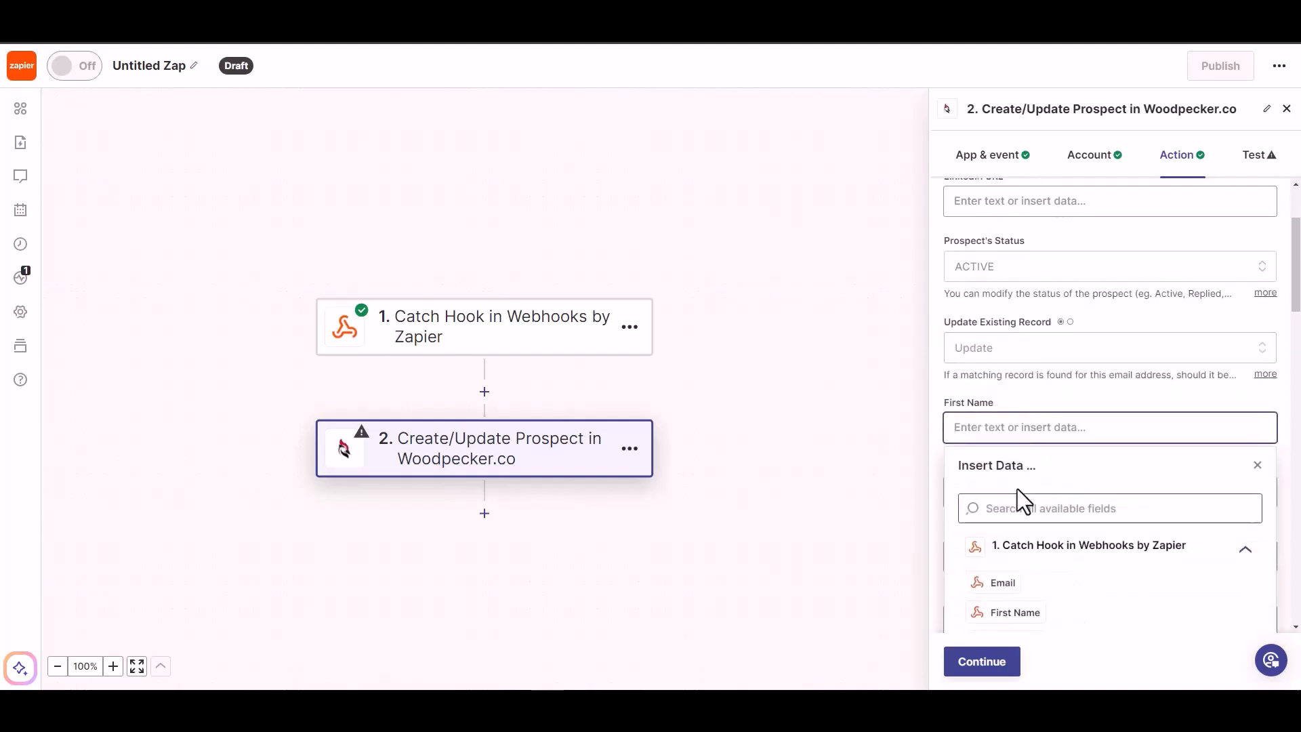
{"action": "left_click", "coordinate": [1006, 612]}
{"action": "left_click", "coordinate": [1088, 387]}
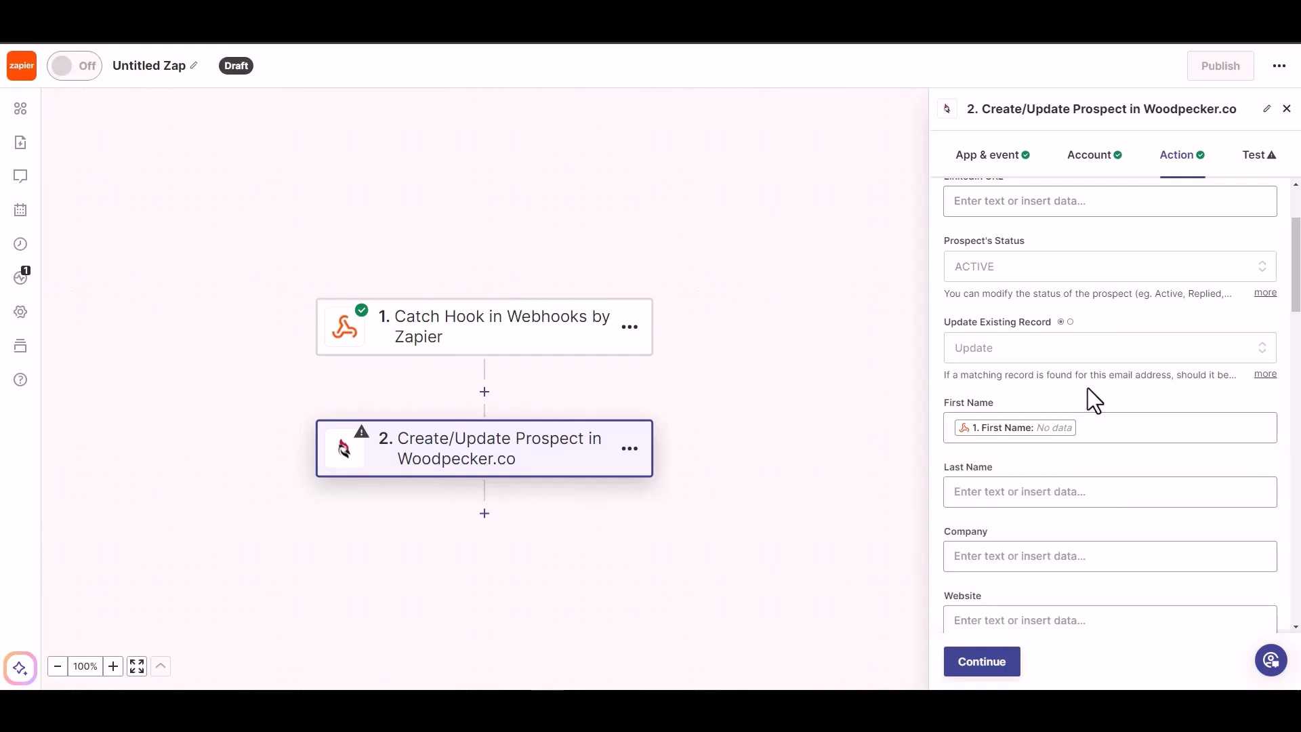
{"action": "scroll", "coordinate": [1078, 383], "scroll_direction": "down", "scroll_amount": 2}
{"action": "left_click", "coordinate": [1066, 357]}
{"action": "left_click", "coordinate": [1010, 570]}
{"action": "left_click", "coordinate": [1080, 343]}
- Map the webhook Phone into Phone, then continue and skip the action test
{"action": "scroll", "coordinate": [1080, 343], "scroll_direction": "down", "scroll_amount": 1}
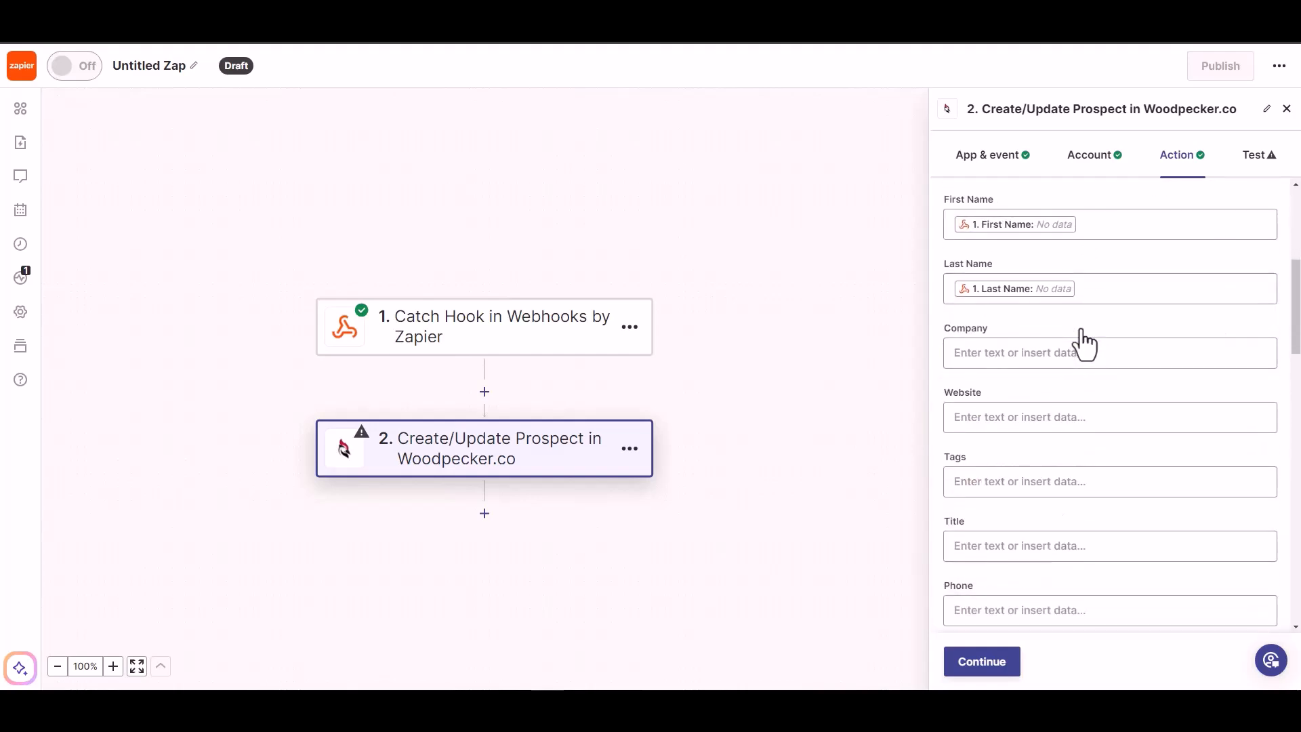
{"action": "scroll", "coordinate": [1010, 557], "scroll_direction": "down", "scroll_amount": 1}
{"action": "left_click", "coordinate": [1020, 549]}
{"action": "left_click", "coordinate": [1015, 586]}
{"action": "left_click", "coordinate": [1064, 299]}
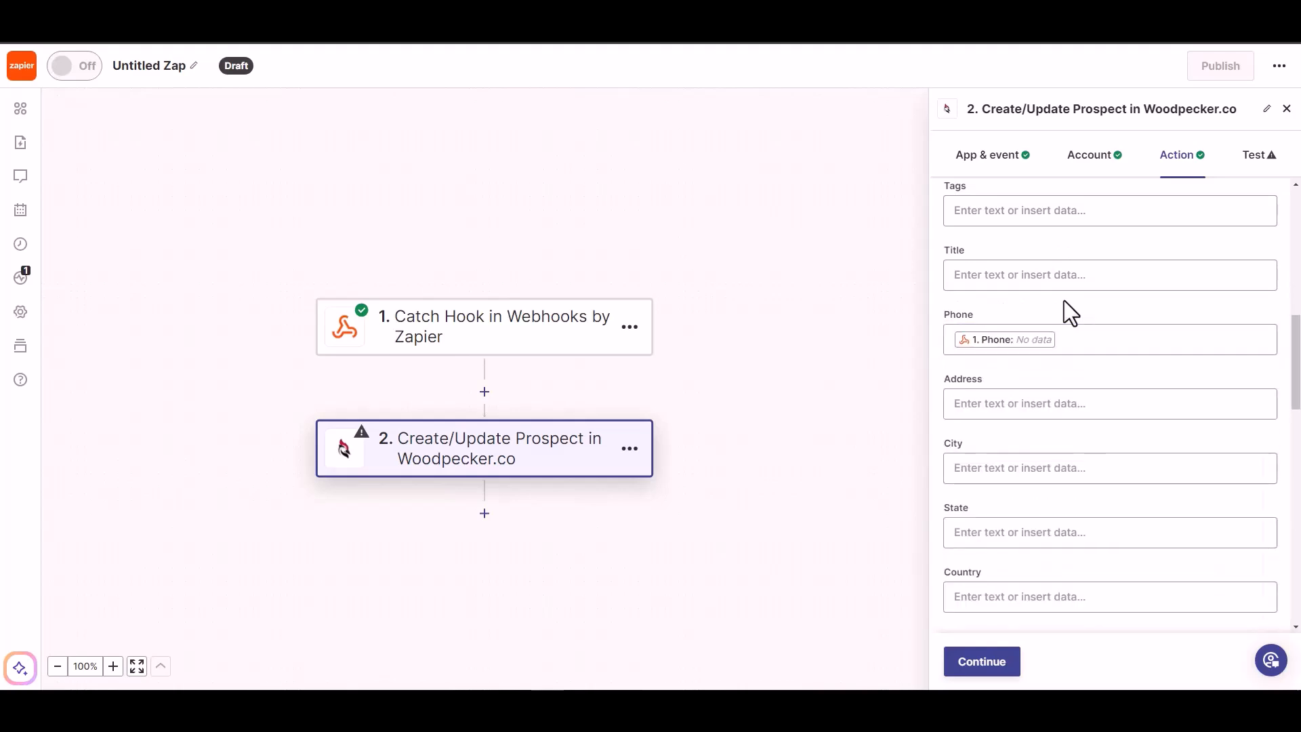
{"action": "scroll", "coordinate": [1084, 475], "scroll_direction": "down", "scroll_amount": 5}
{"action": "left_click", "coordinate": [980, 663]}
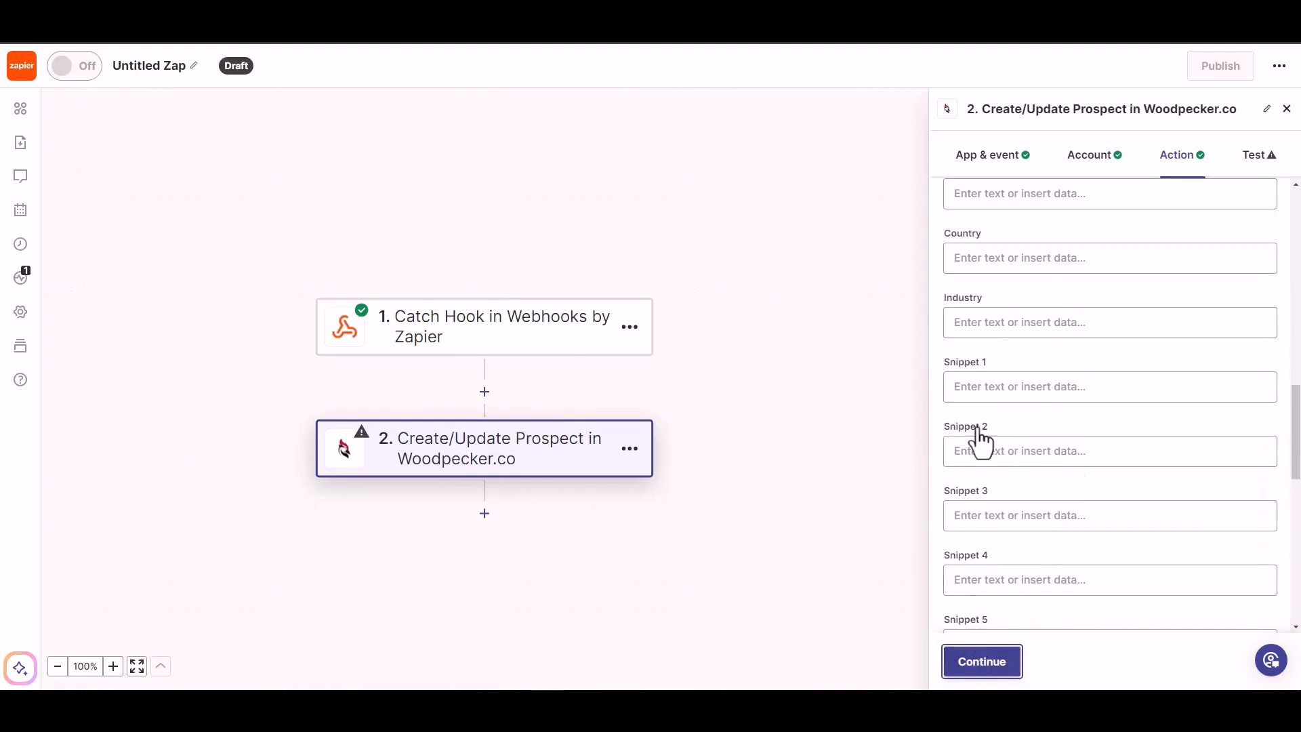
{"action": "left_click", "coordinate": [1008, 661]}
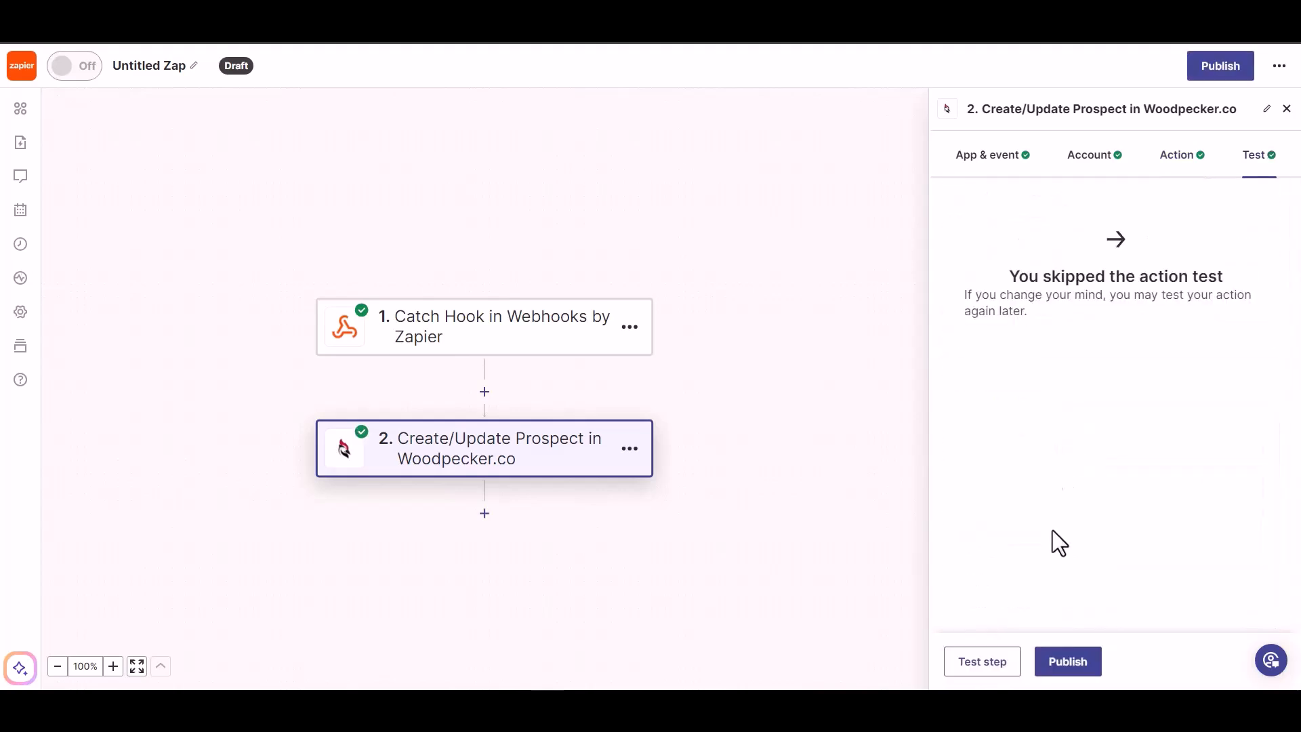
- Publish the Zap and rename it from 'Untitled Zap' to 'Bit Integrations'
{"action": "left_click", "coordinate": [1068, 668]}
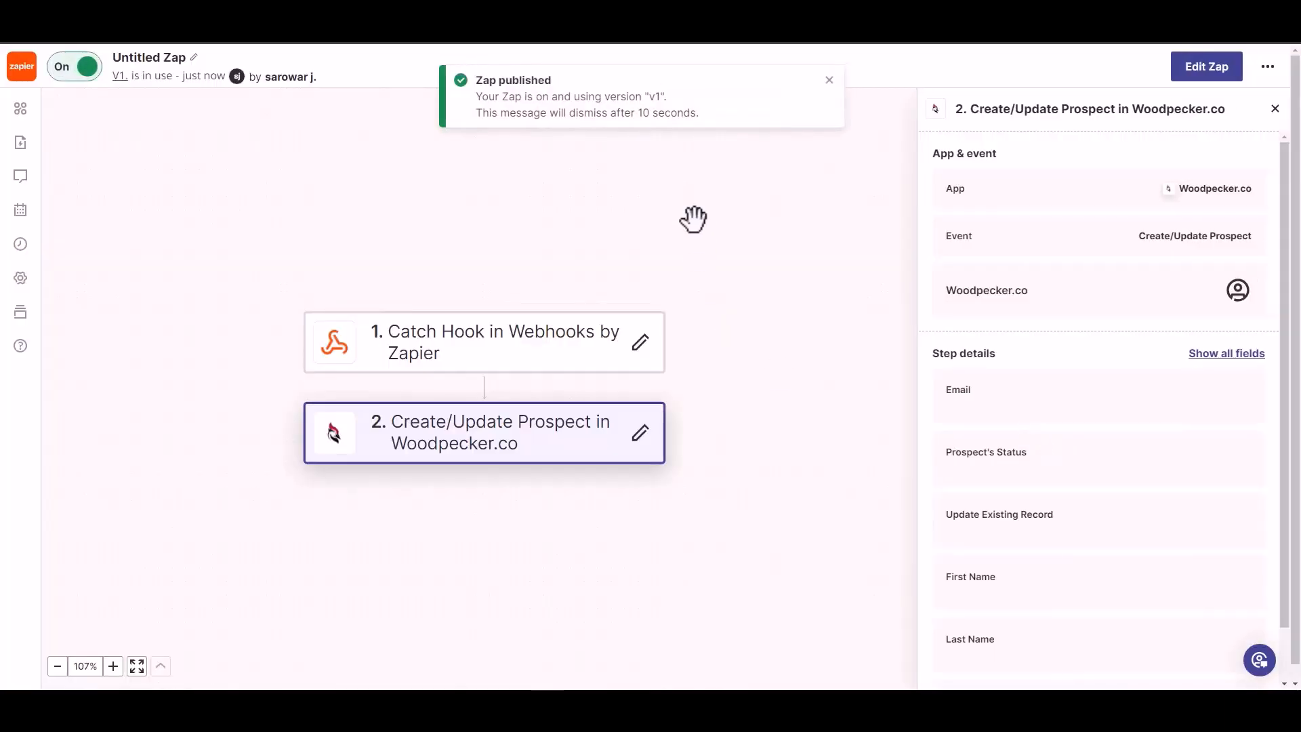
{"action": "left_click", "coordinate": [160, 57]}
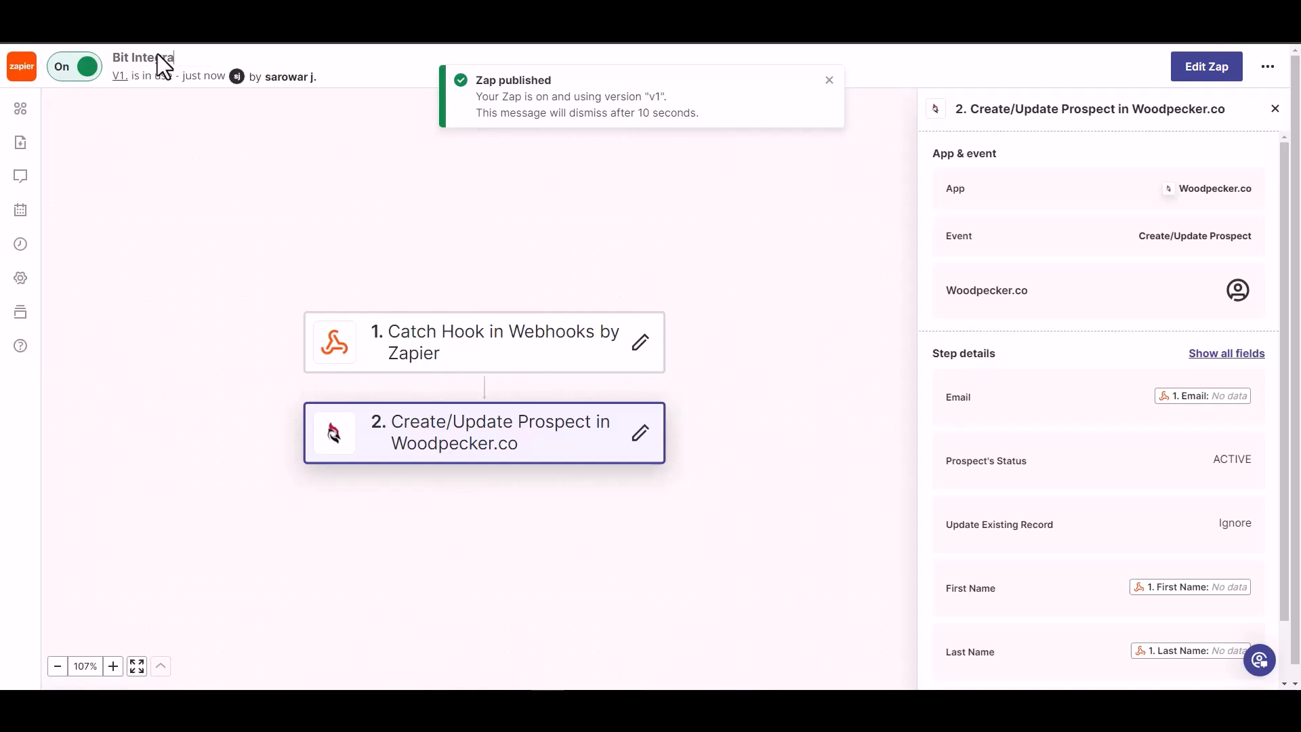
{"action": "type", "text": "ions"}
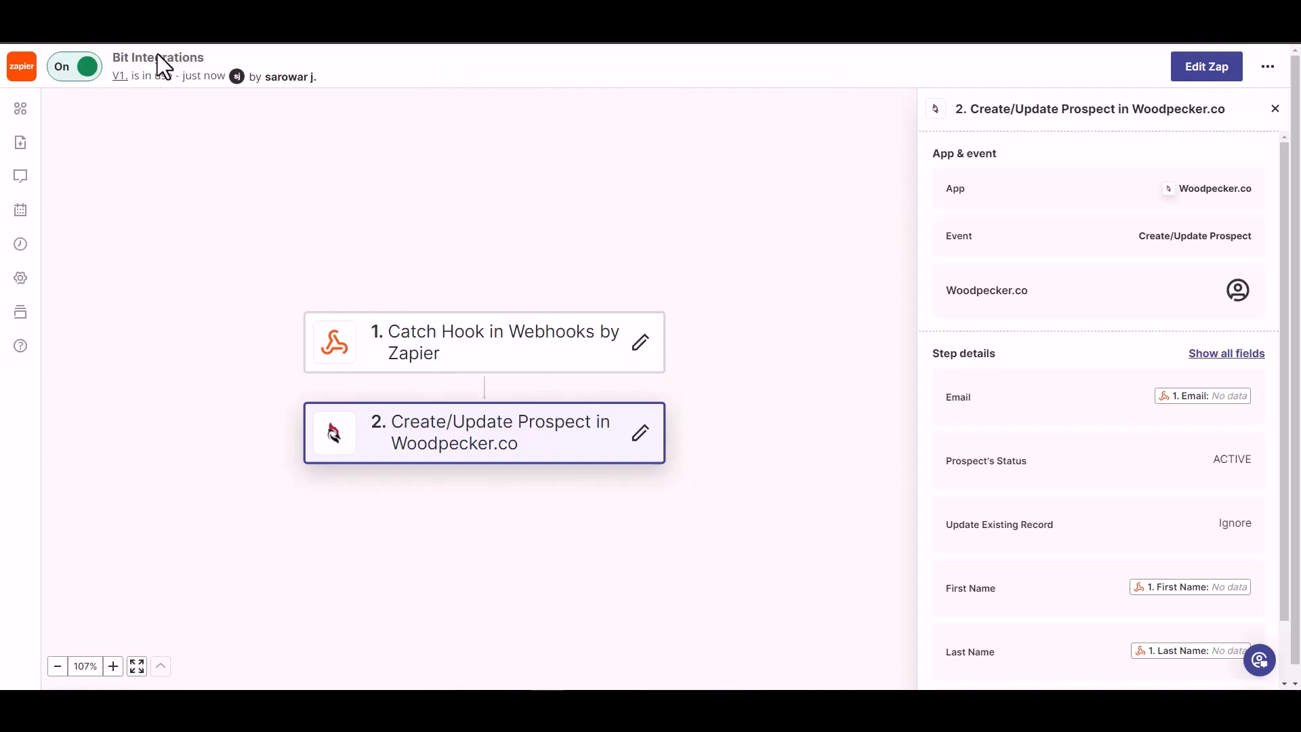
{"action": "left_click", "coordinate": [233, 132]}
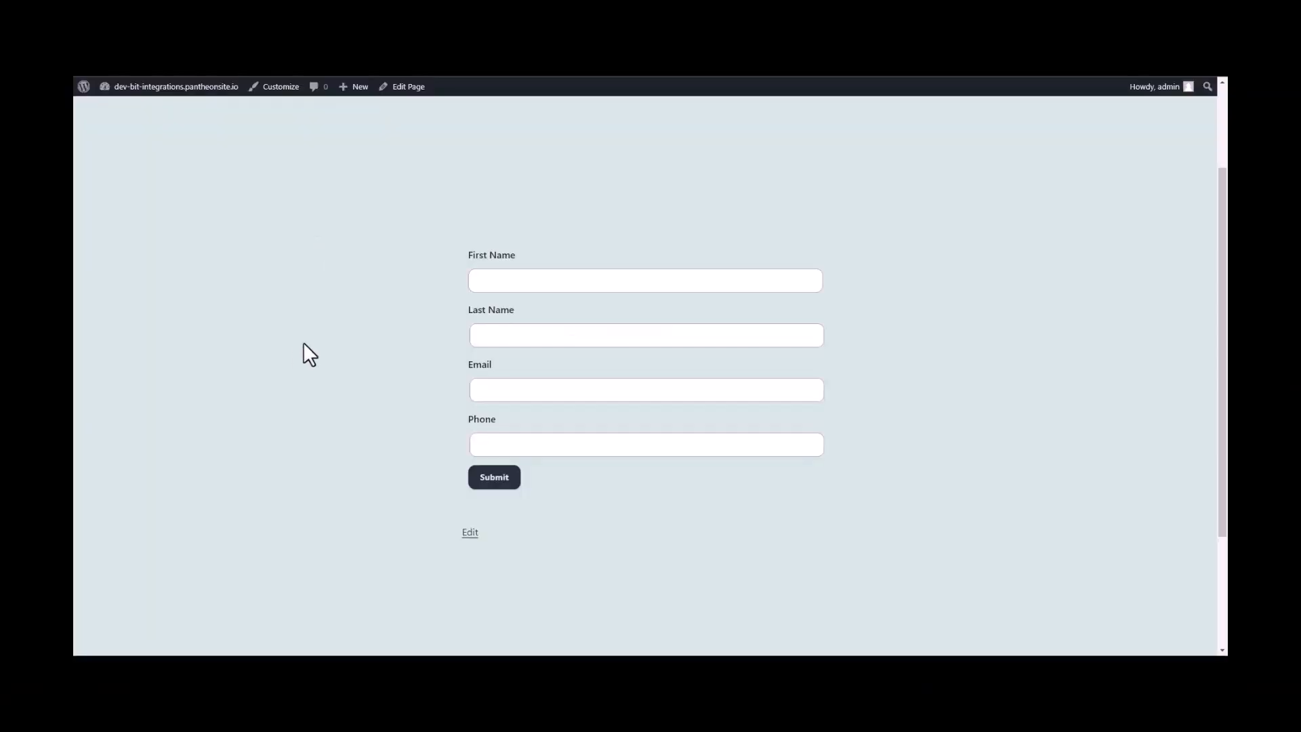
- Submit the form with first name 'Bit', last name 'Integrations', plus an e-mail and phone number
{"action": "left_click", "coordinate": [593, 280]}
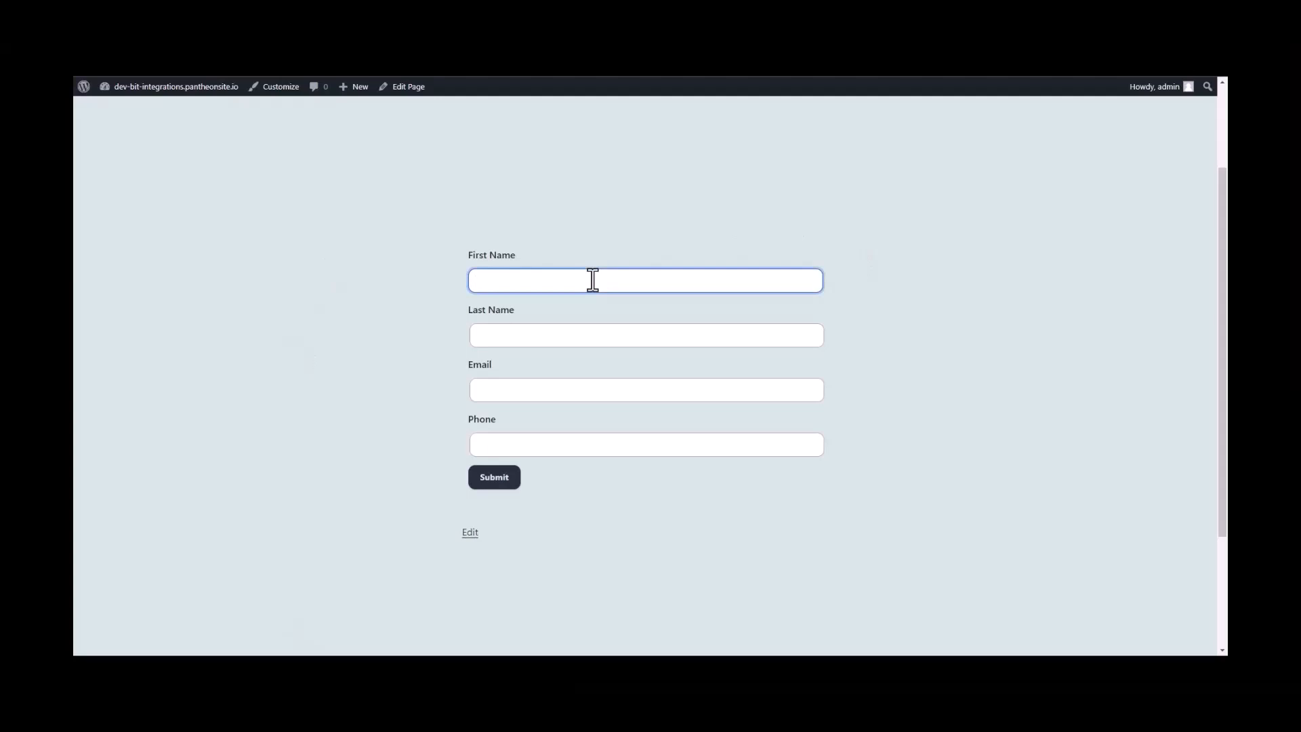
{"action": "type", "text": "Bit"}
{"action": "key", "text": "Tab"}
{"action": "type", "text": "Integra"}
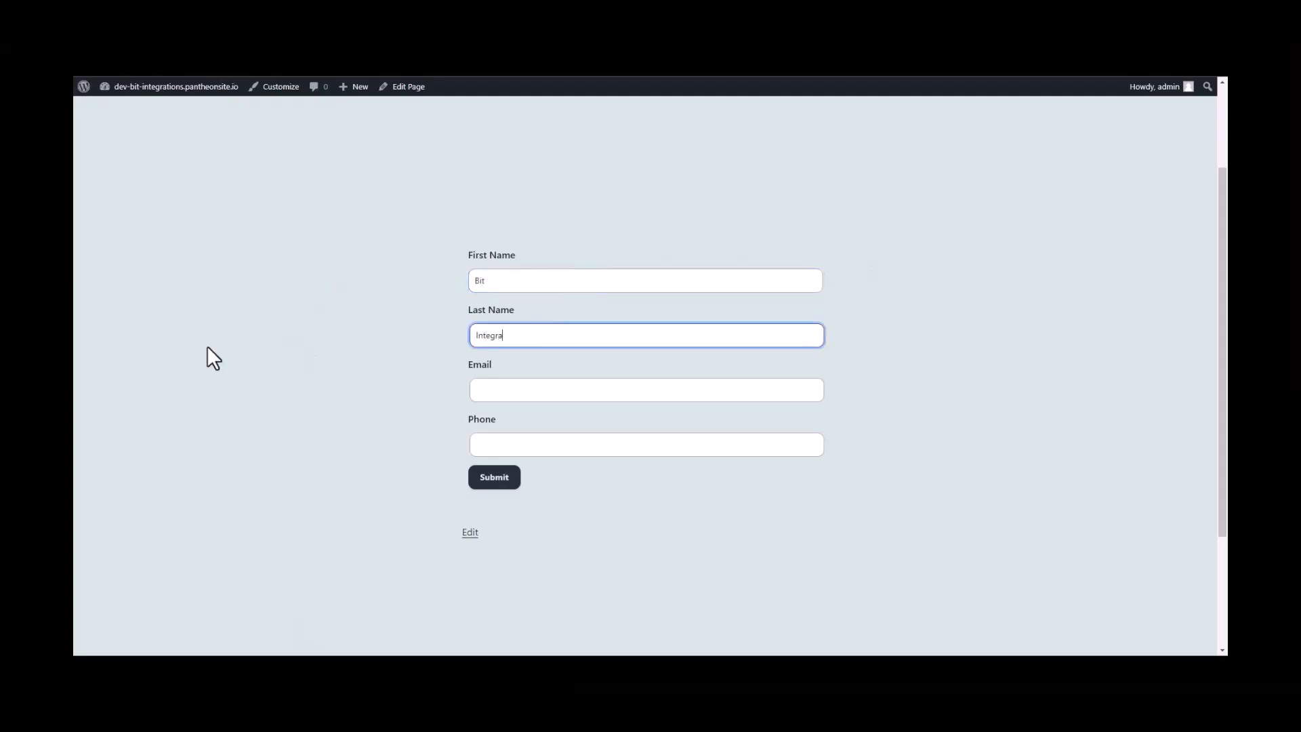
{"action": "type", "text": "tions"}
{"action": "left_click", "coordinate": [497, 395]}
{"action": "left_click", "coordinate": [495, 443]}
{"action": "type", "text": "444555"}
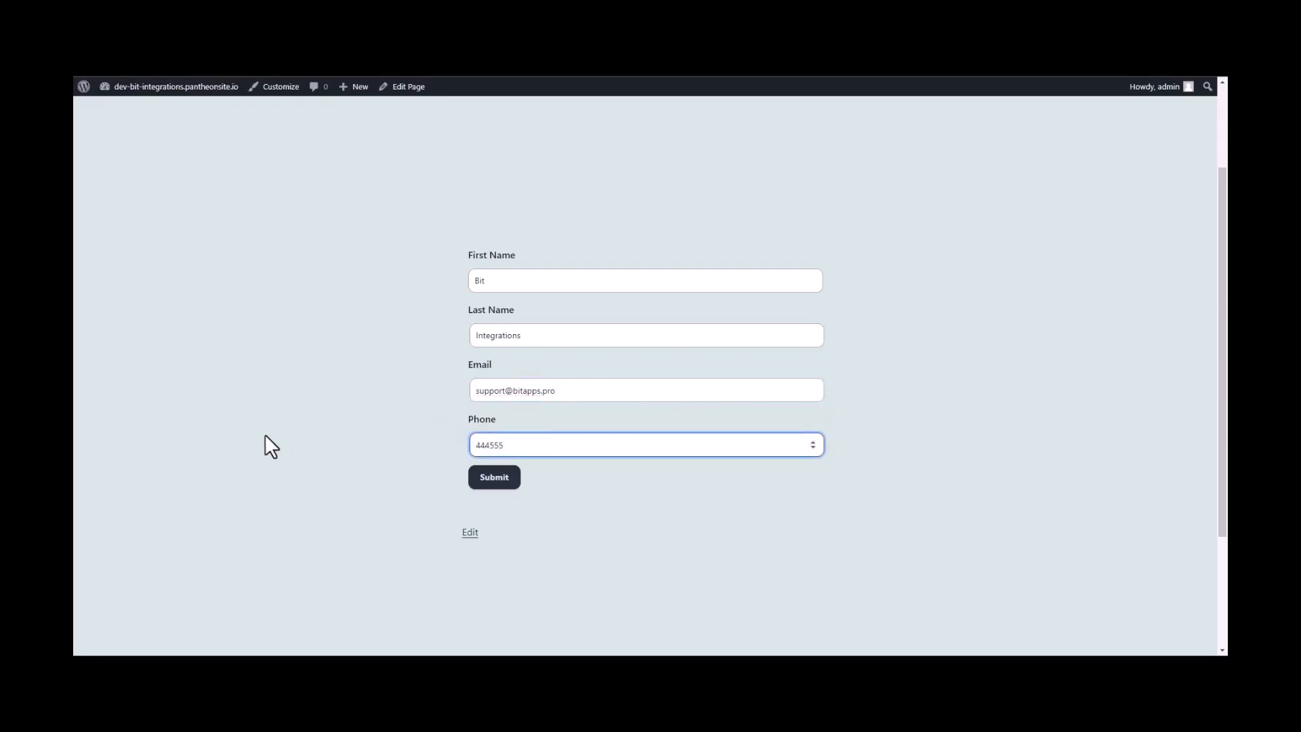
{"action": "type", "text": "666"}
{"action": "left_click", "coordinate": [496, 480]}
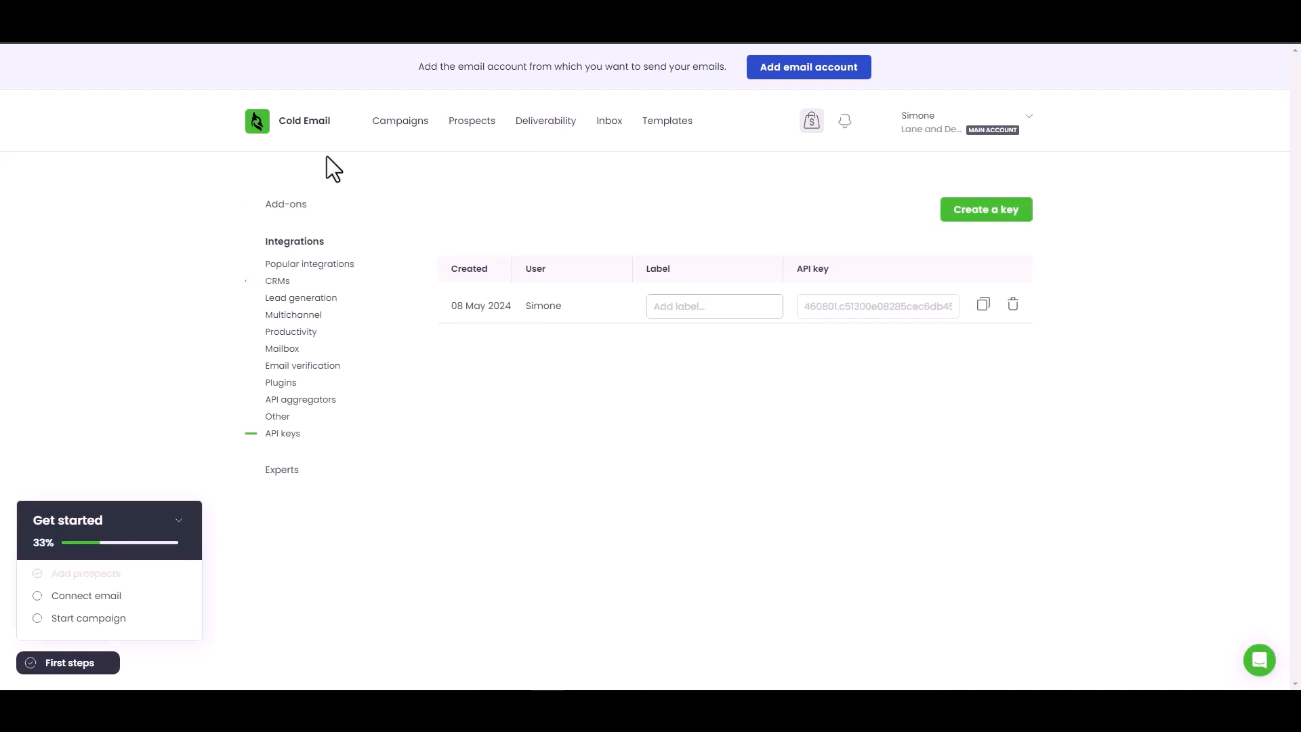
- Go to Woodpecker.co's Prospects tab to check the newly created prospect
{"action": "left_click", "coordinate": [486, 135]}
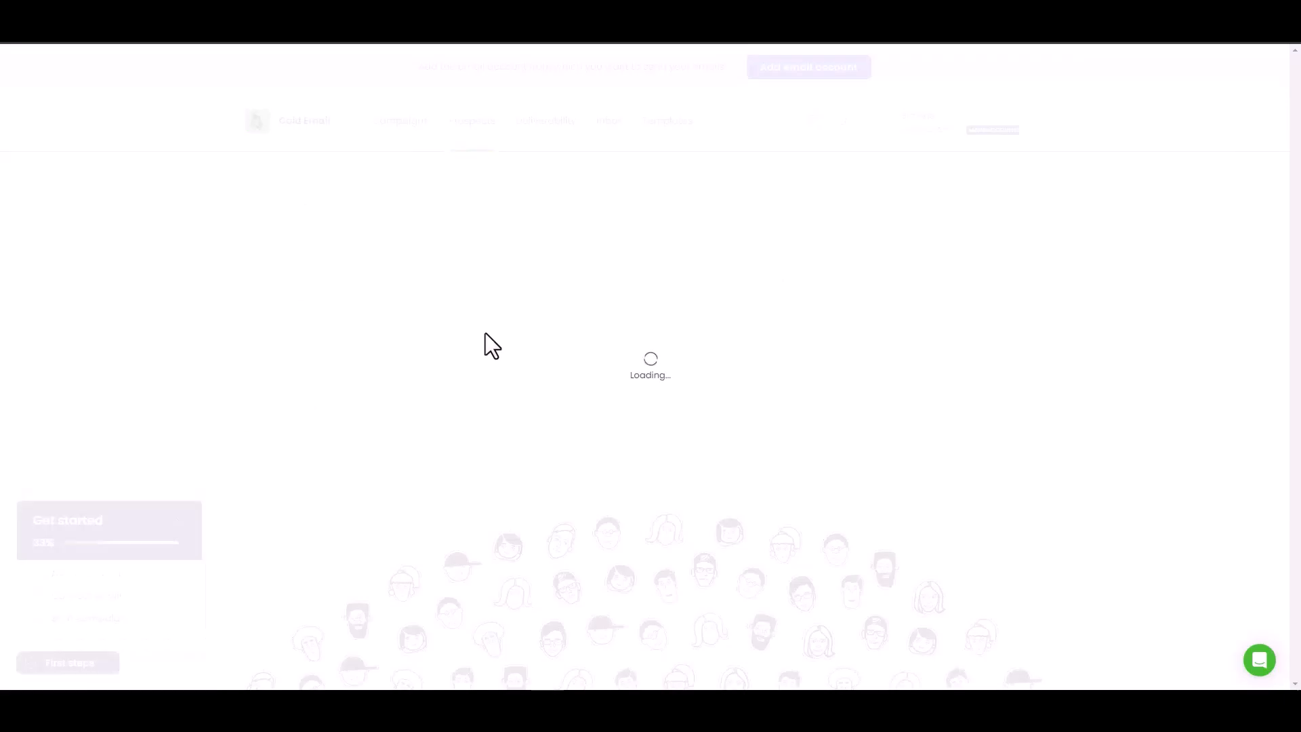